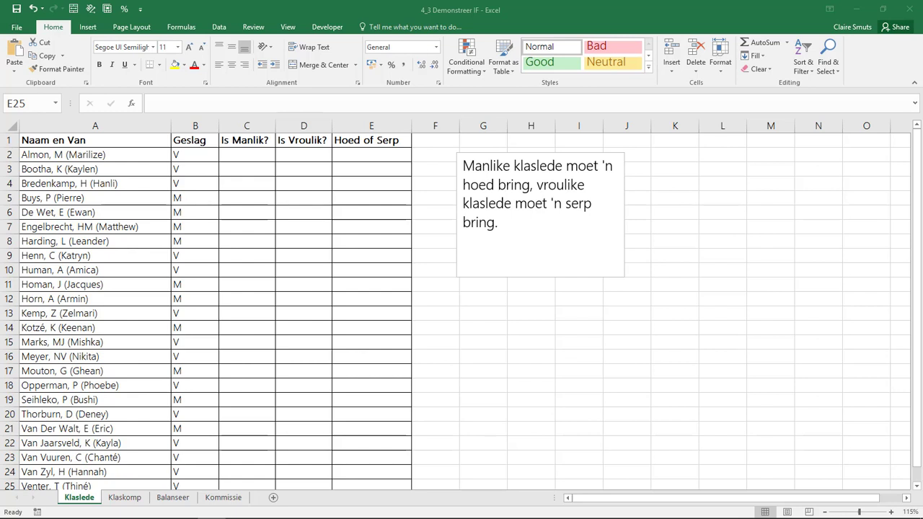
Enter the formula =B2="m" in cell C2 and fill it down the Is Manlik? column
{"action": "left_click", "coordinate": [260, 151]}
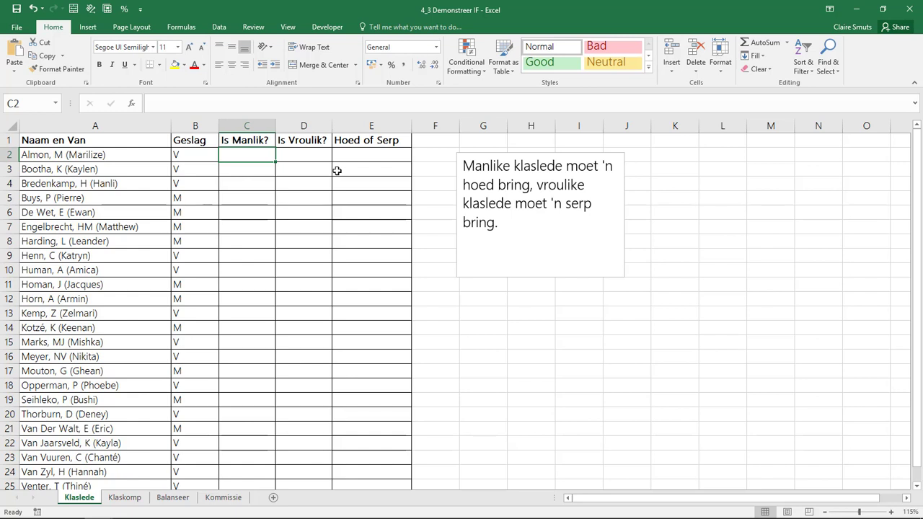
{"action": "type", "text": "="}
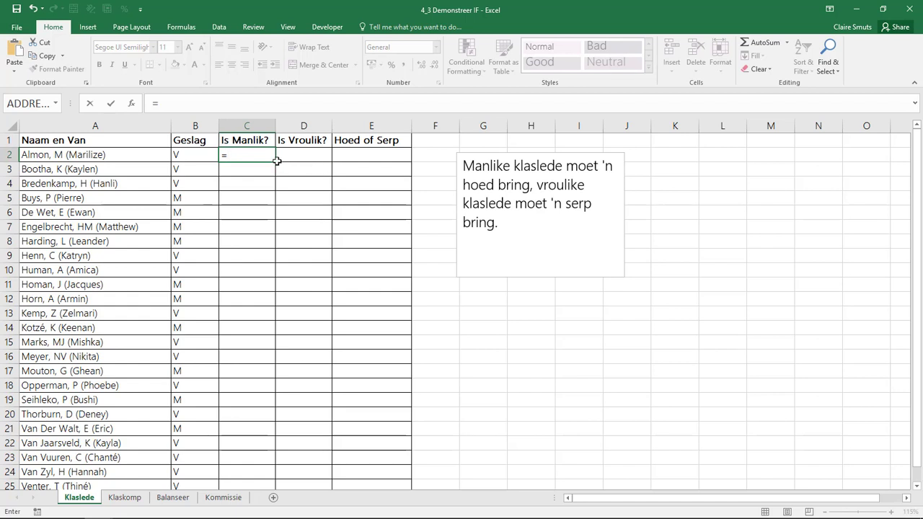
{"action": "left_click", "coordinate": [200, 138]}
{"action": "left_click", "coordinate": [191, 154]}
{"action": "type", "text": "="}
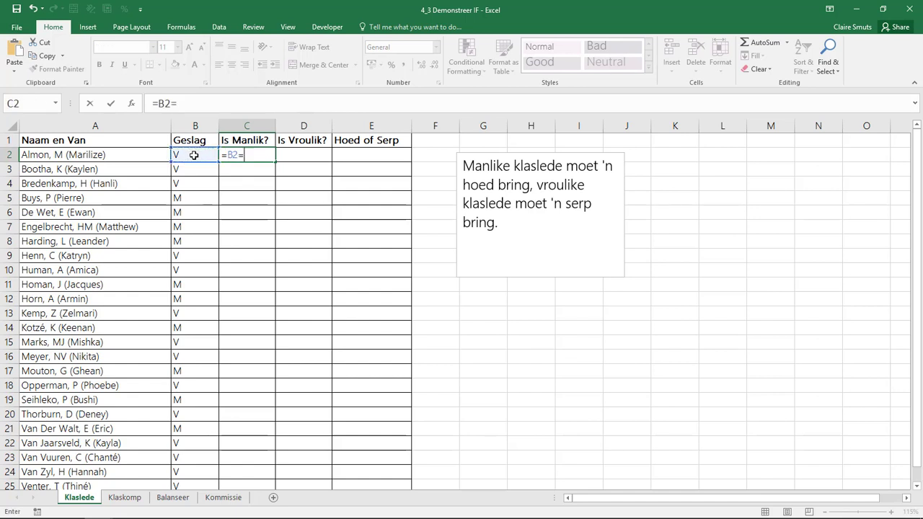
{"action": "type", "text": "\"m\""}
{"action": "key", "text": "Return"}
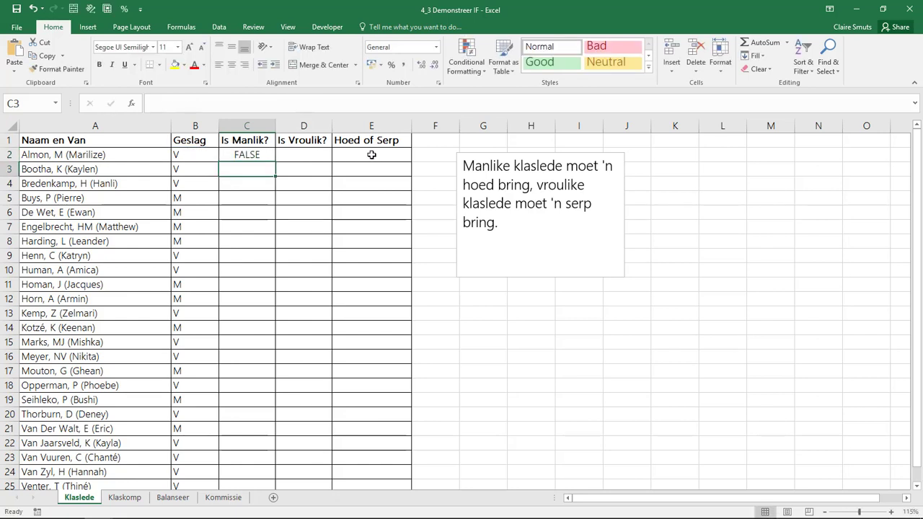
{"action": "left_click", "coordinate": [264, 154]}
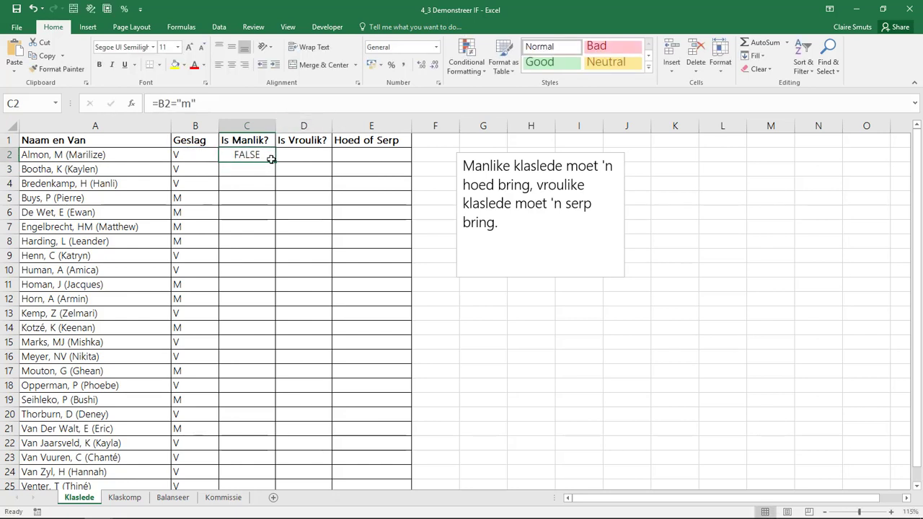
{"action": "double_click", "coordinate": [276, 161]}
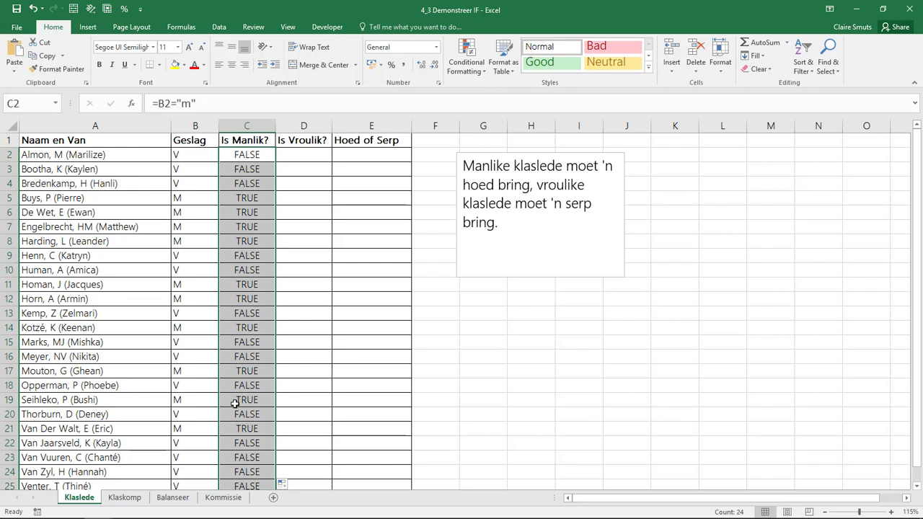
Enter the formula =B2="v" in cell D2 and fill it down the Is Vroulik? column
{"action": "left_click", "coordinate": [323, 154]}
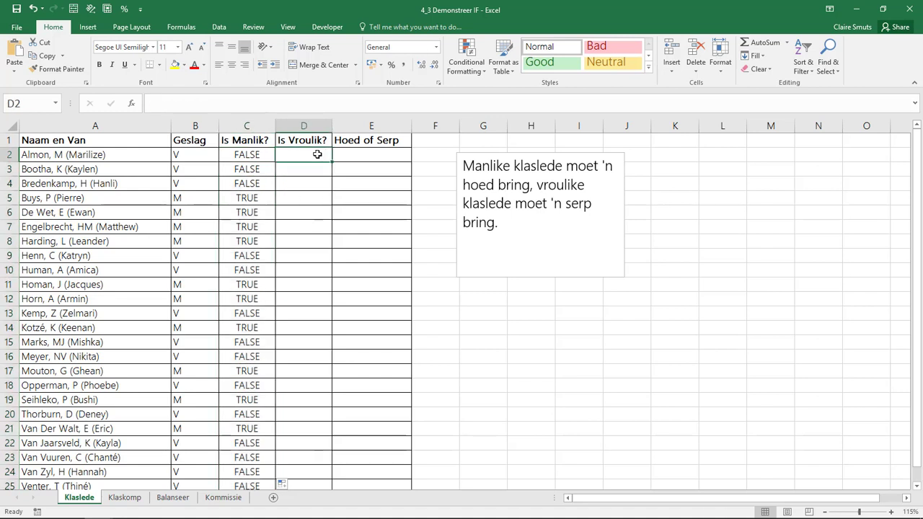
{"action": "type", "text": "="}
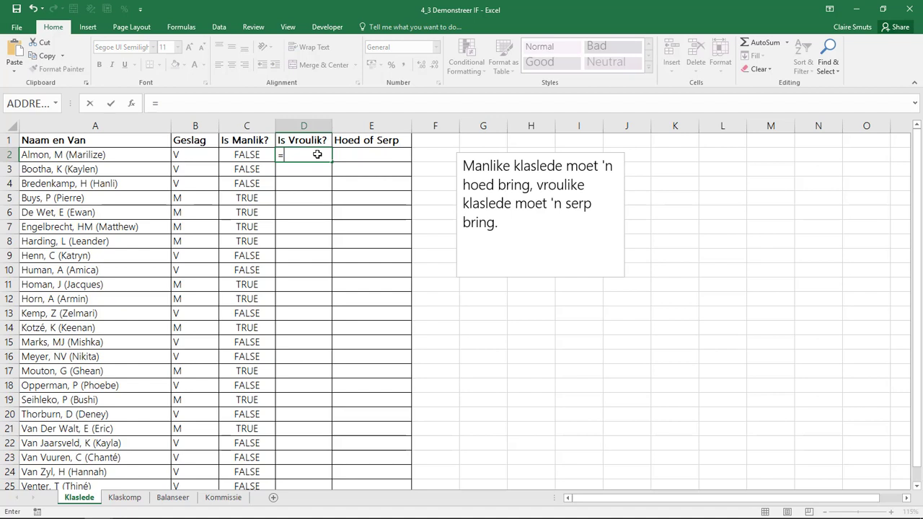
{"action": "key", "text": "Left"}
{"action": "key", "text": "Left"}
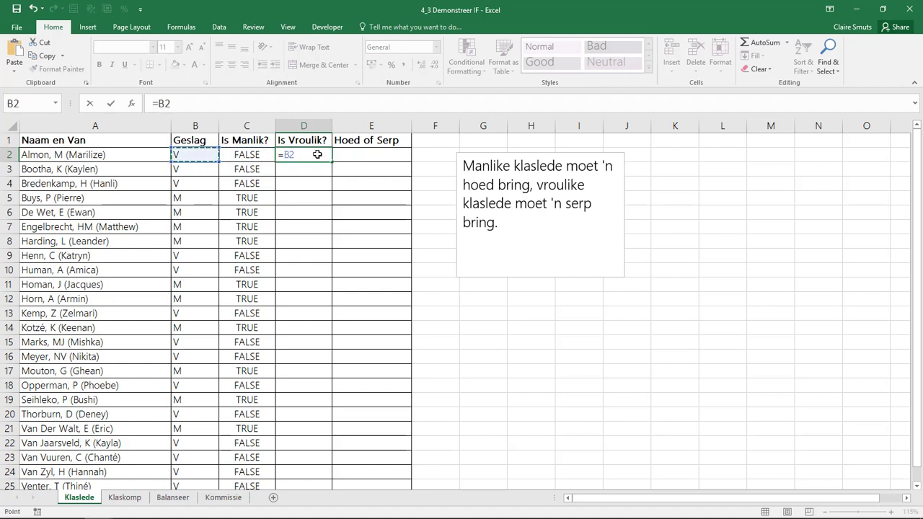
{"action": "type", "text": "=\"v\""}
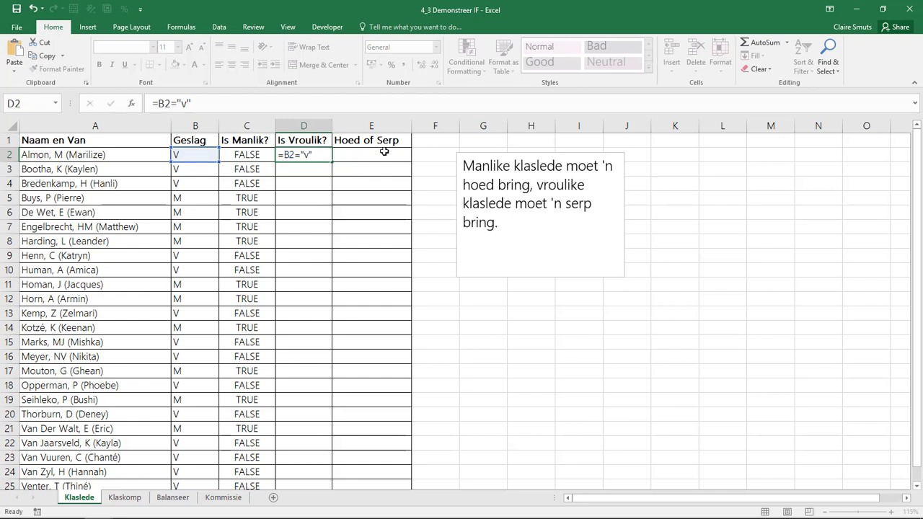
{"action": "key", "text": "Return"}
{"action": "left_click", "coordinate": [319, 156]}
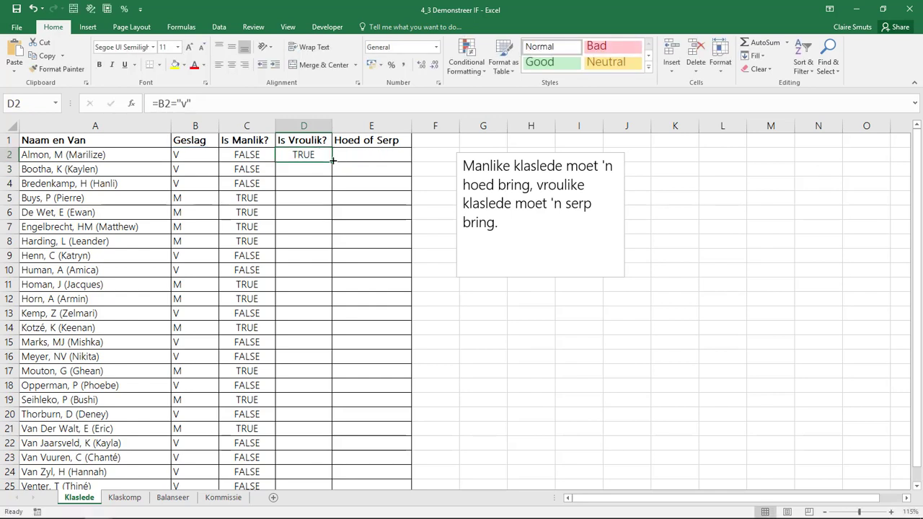
{"action": "double_click", "coordinate": [331, 162]}
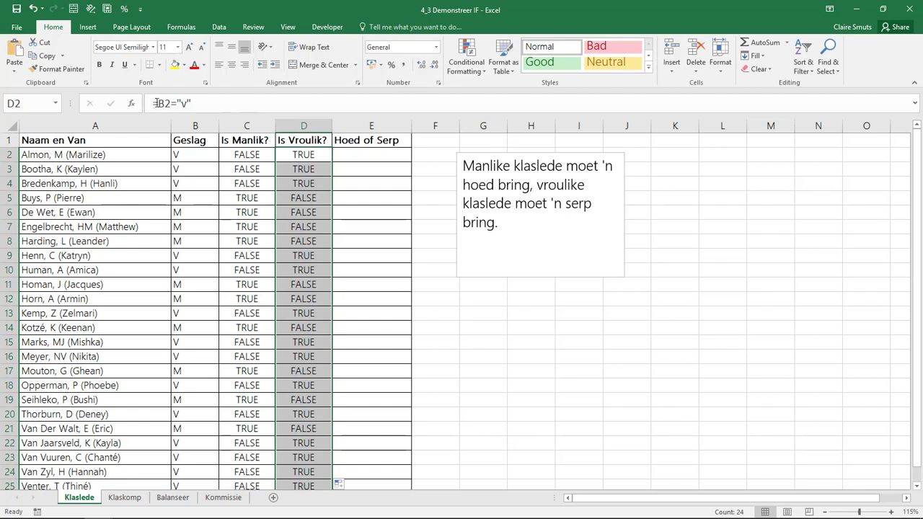
Examine the parts of the formula in D2: the cell reference, the comparison operator and the quoted text
{"action": "left_click_drag", "start_coordinate": [158, 103], "coordinate": [195, 103]}
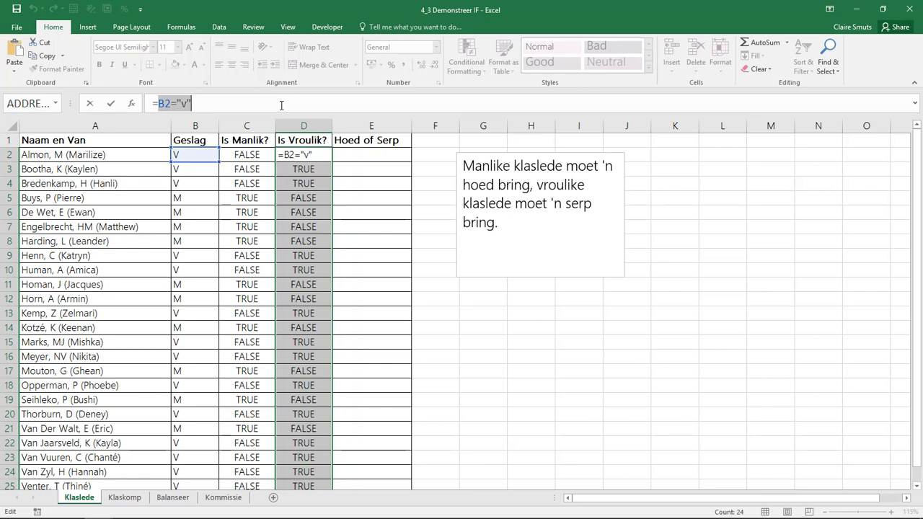
{"action": "left_click", "coordinate": [166, 103]}
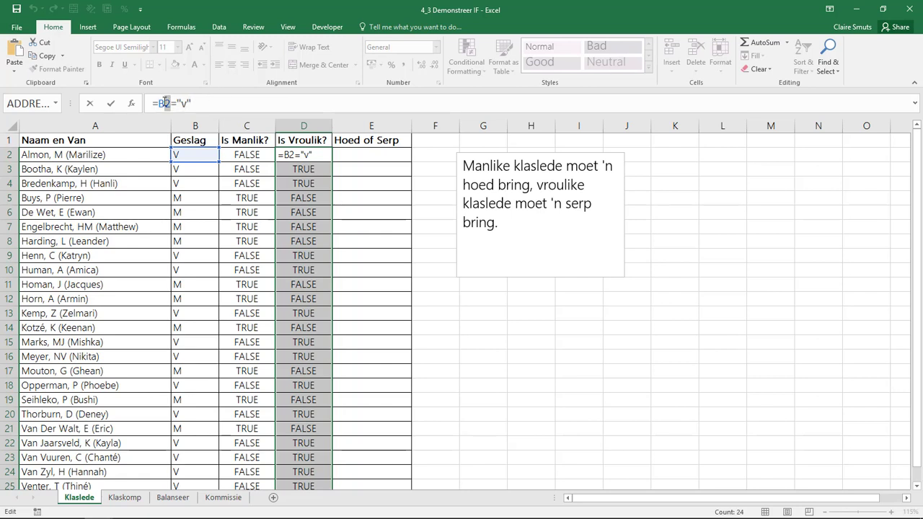
{"action": "double_click", "coordinate": [160, 103]}
{"action": "double_click", "coordinate": [174, 103]}
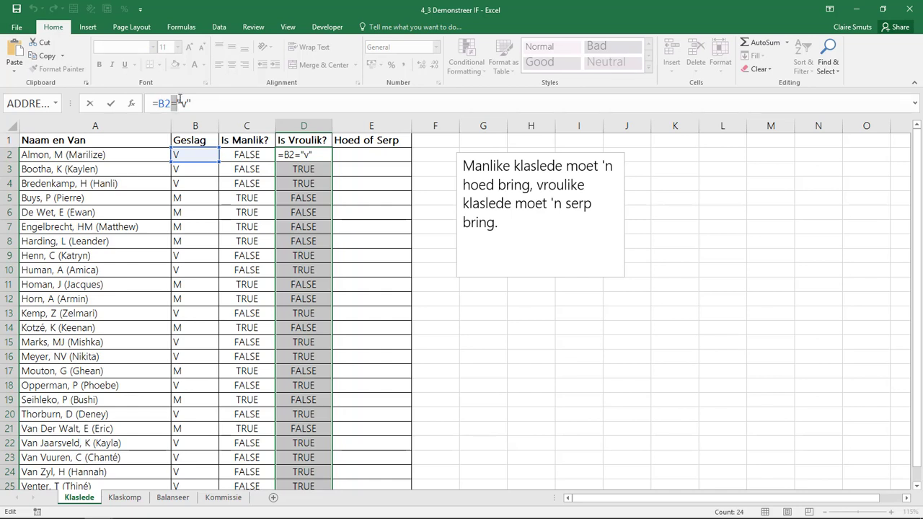
{"action": "double_click", "coordinate": [186, 103]}
{"action": "key", "text": "Return"}
{"action": "left_click", "coordinate": [380, 186]}
Hide the Is Manlik? and Is Vroulik? columns, C and D
{"action": "left_click", "coordinate": [311, 124]}
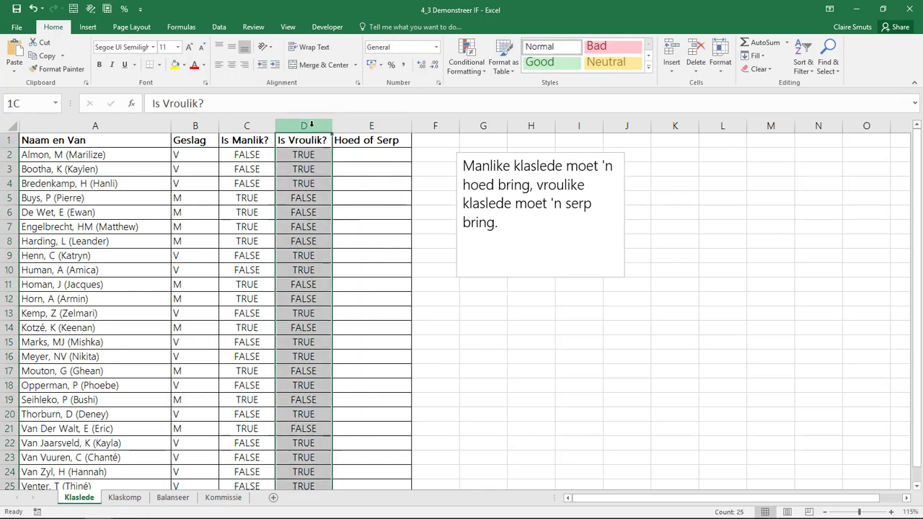
{"action": "left_click", "coordinate": [249, 126], "text": "shift"}
{"action": "right_click", "coordinate": [253, 126]}
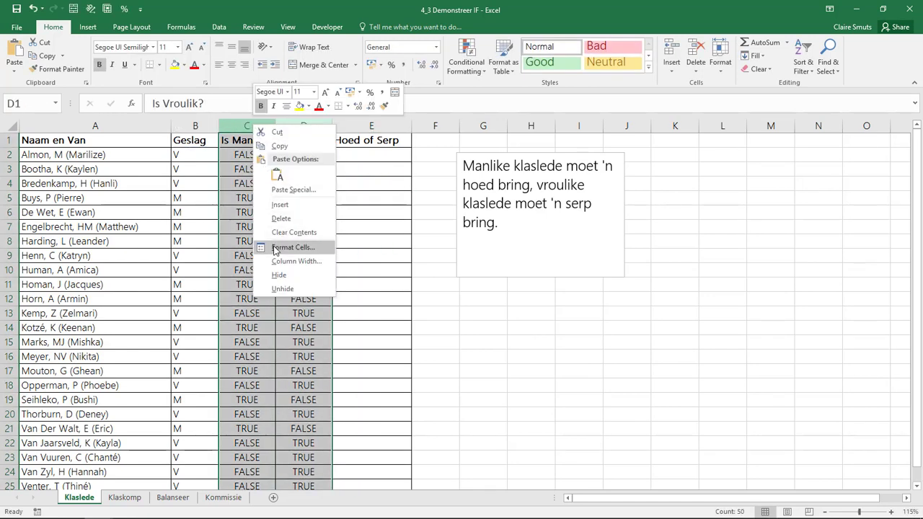
{"action": "left_click", "coordinate": [279, 275]}
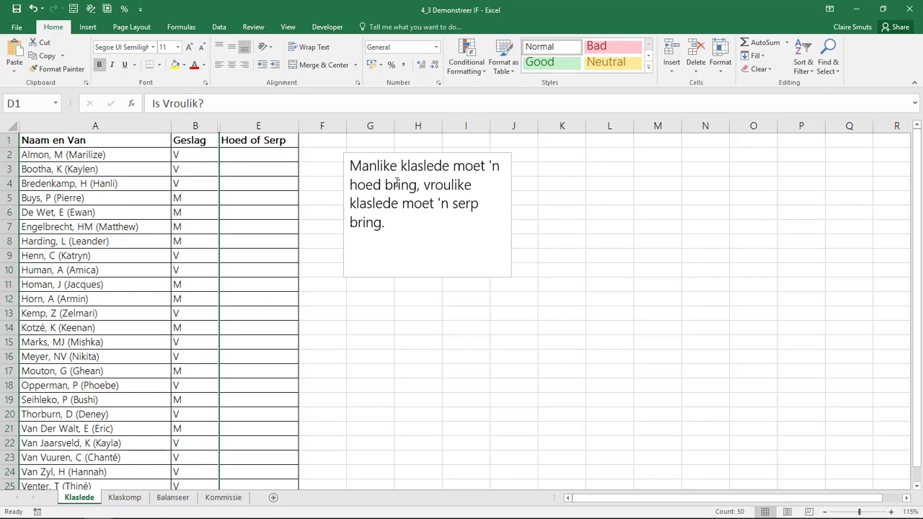
Start an IF function in cell E2 using the Function Arguments dialog and set its logical test to B2="M"
{"action": "left_click", "coordinate": [264, 150]}
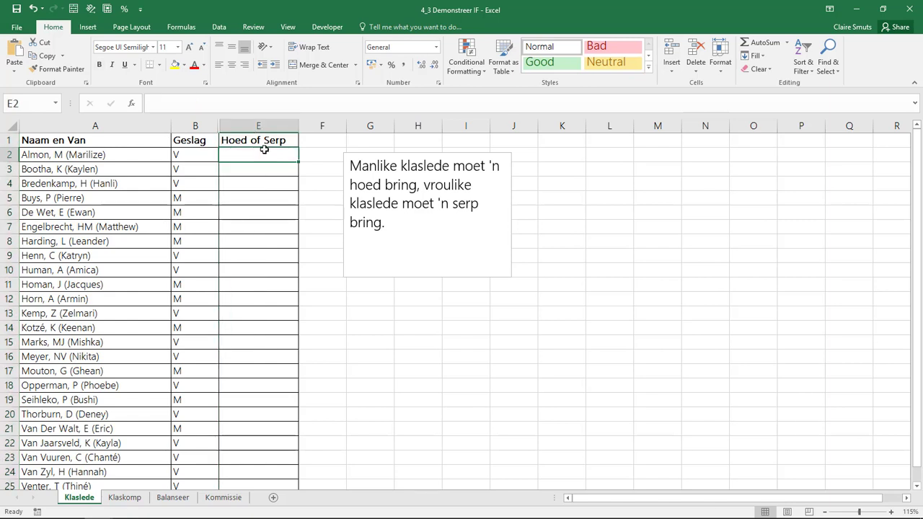
{"action": "type", "text": "=IF("}
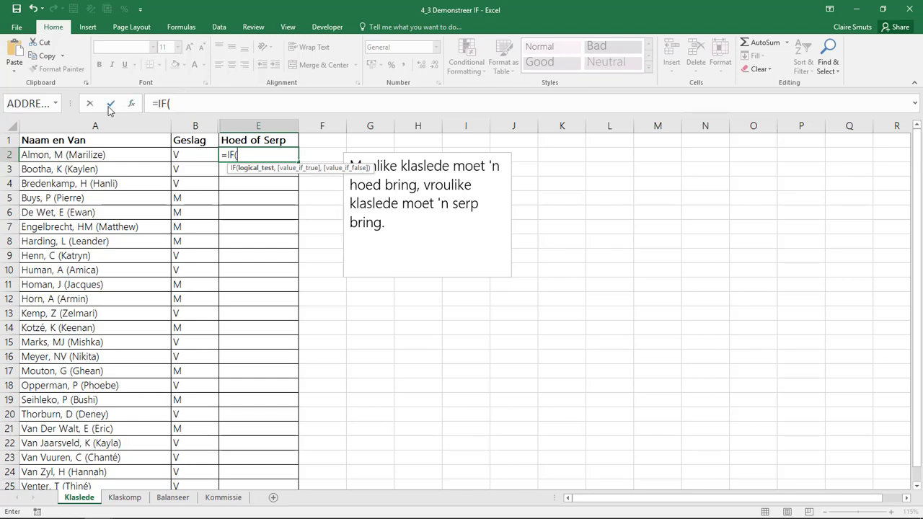
{"action": "left_click", "coordinate": [133, 109]}
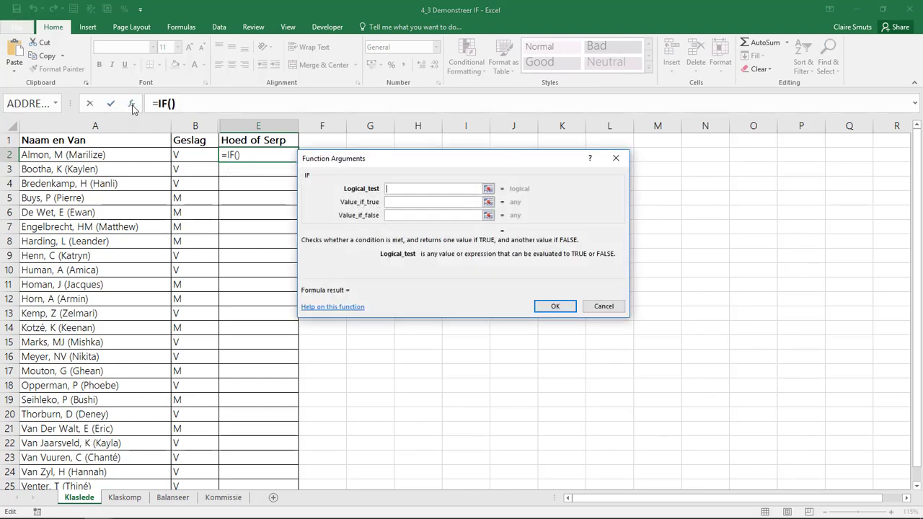
{"action": "mouse_move", "coordinate": [401, 164]}
{"action": "left_mouse_down"}
{"action": "mouse_move", "coordinate": [404, 190]}
{"action": "mouse_move", "coordinate": [407, 178]}
{"action": "left_mouse_up"}
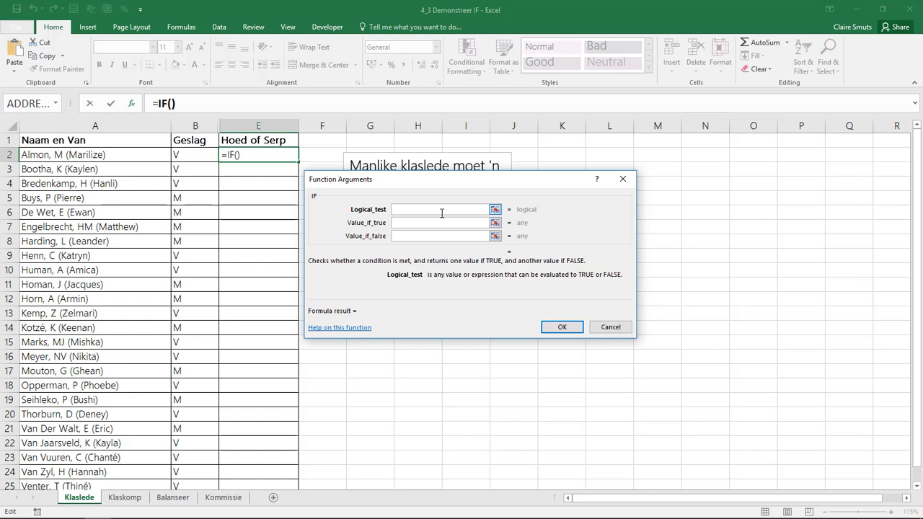
{"action": "left_click", "coordinate": [154, 104]}
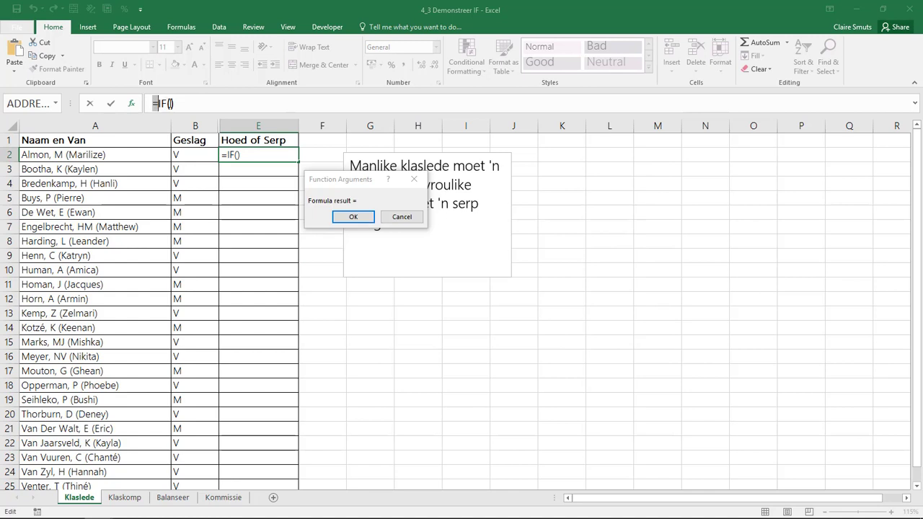
{"action": "left_click", "coordinate": [446, 210]}
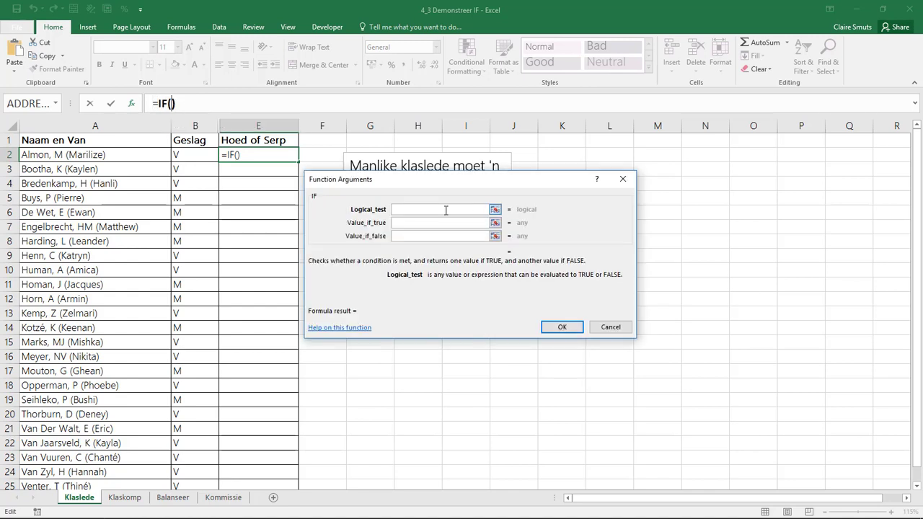
{"action": "left_click", "coordinate": [209, 155]}
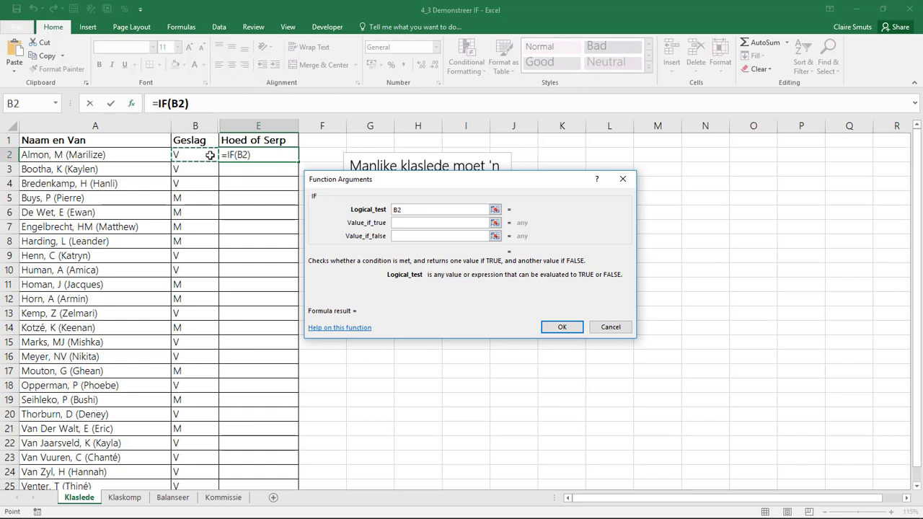
{"action": "type", "text": "=\"M\""}
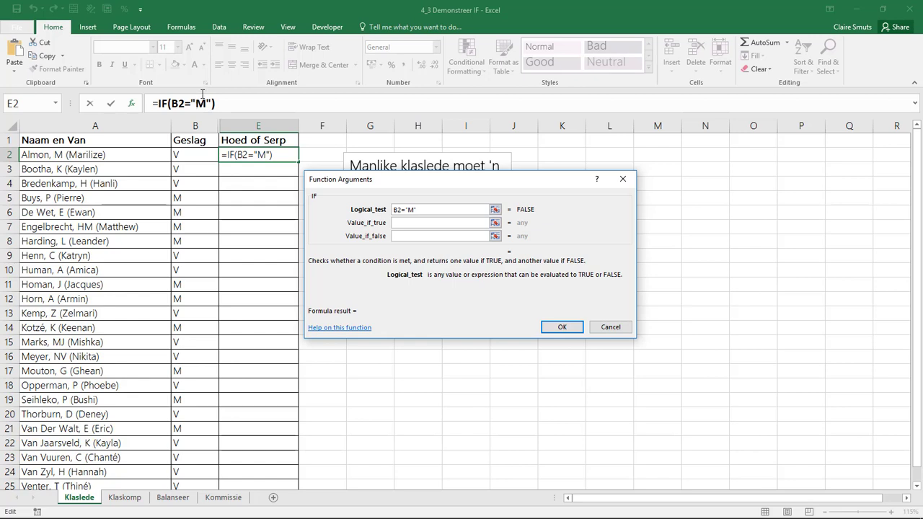
Set the IF function's value if true to "Hoed" and its value if false to "Serp"
{"action": "left_click", "coordinate": [428, 222]}
{"action": "left_click", "coordinate": [432, 222]}
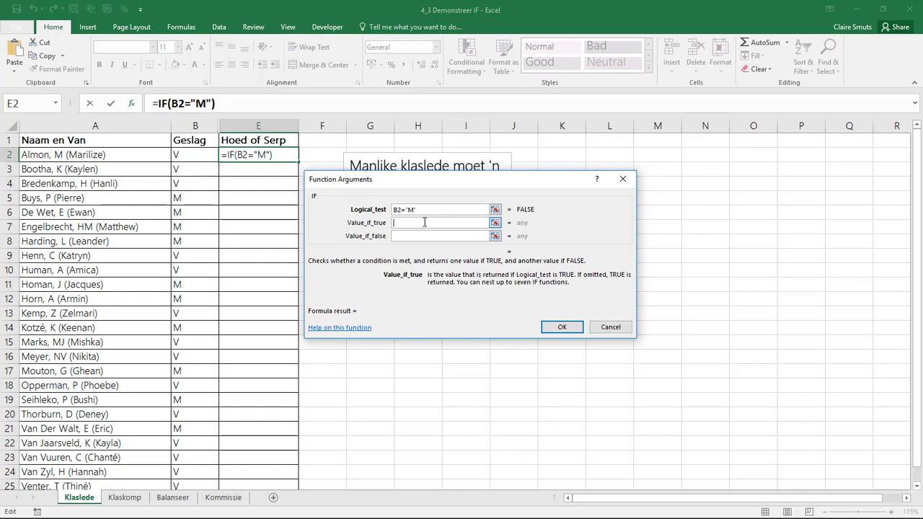
{"action": "left_click_drag", "start_coordinate": [425, 178], "coordinate": [424, 251]}
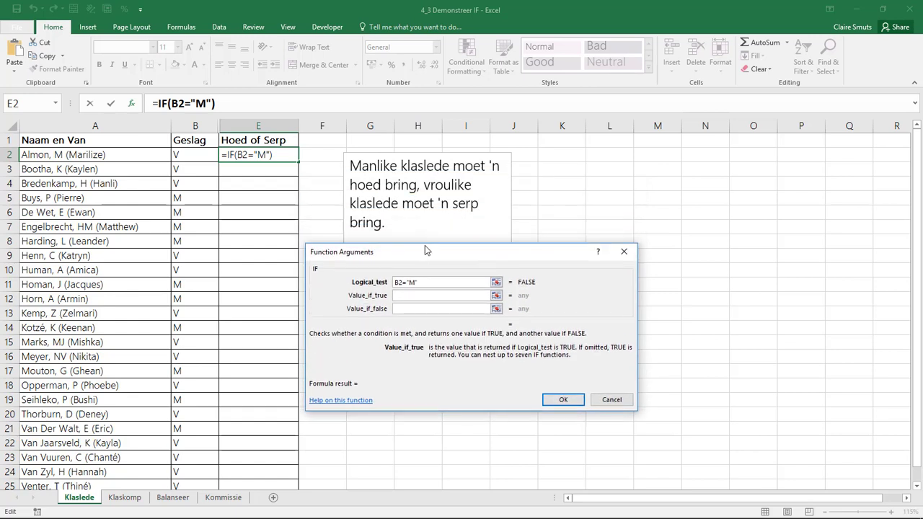
{"action": "type", "text": "Hoed"}
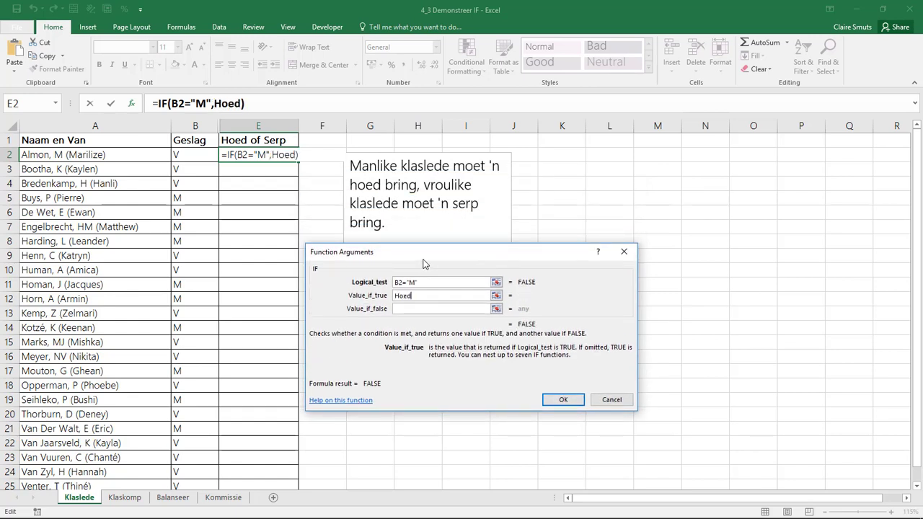
{"action": "left_click", "coordinate": [433, 310]}
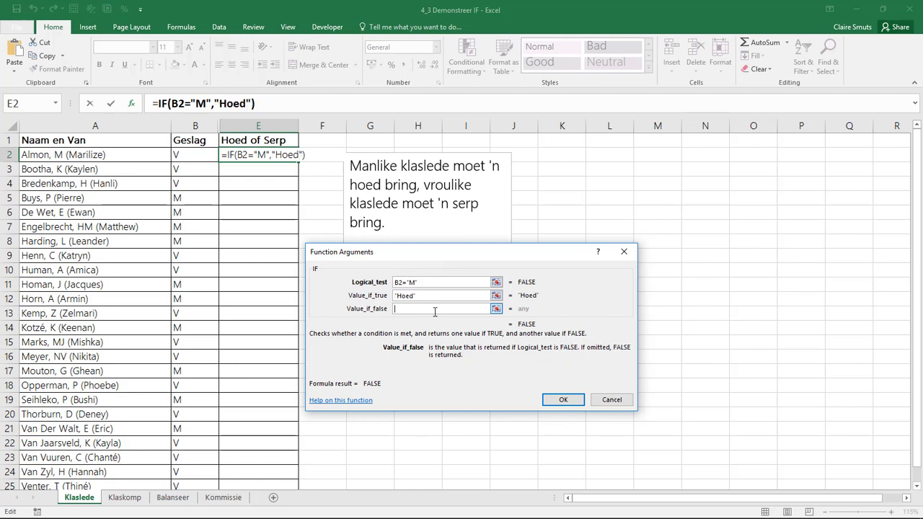
{"action": "type", "text": "Serp"}
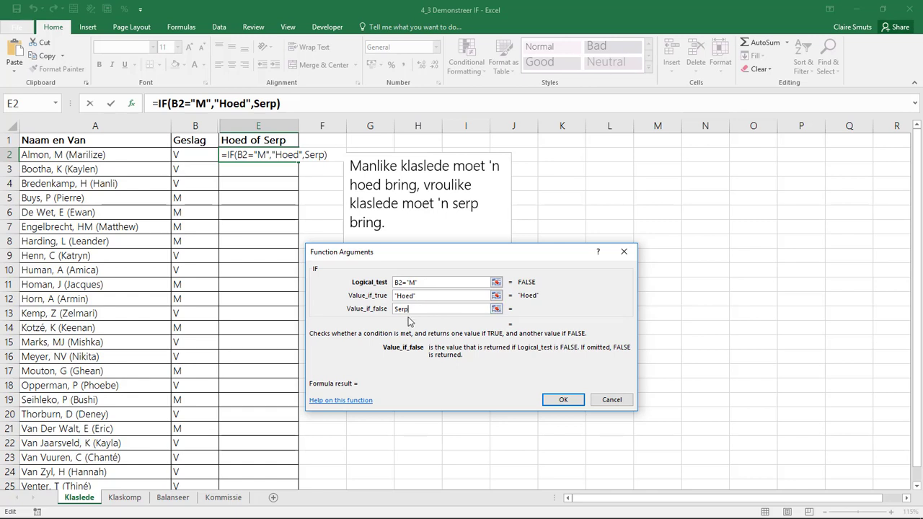
{"action": "left_click", "coordinate": [433, 295]}
{"action": "left_click", "coordinate": [451, 310]}
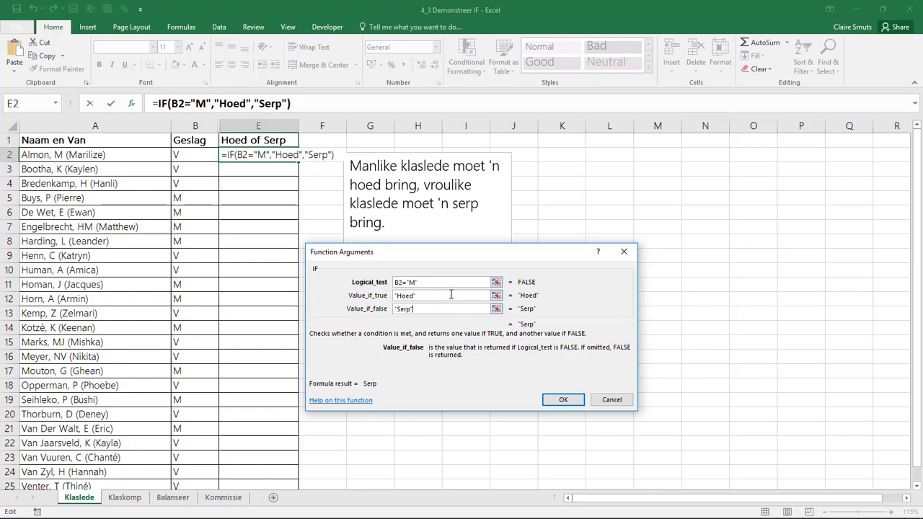
Examine the parts of the IF formula in E2: the logical test, the value if true, the value if false and the separating commas
{"action": "left_click", "coordinate": [452, 295]}
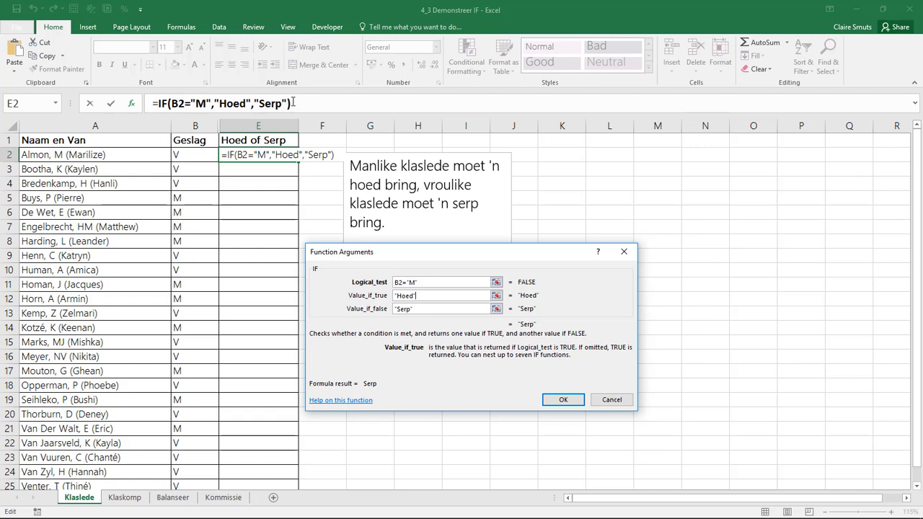
{"action": "left_click_drag", "start_coordinate": [445, 252], "coordinate": [449, 249]}
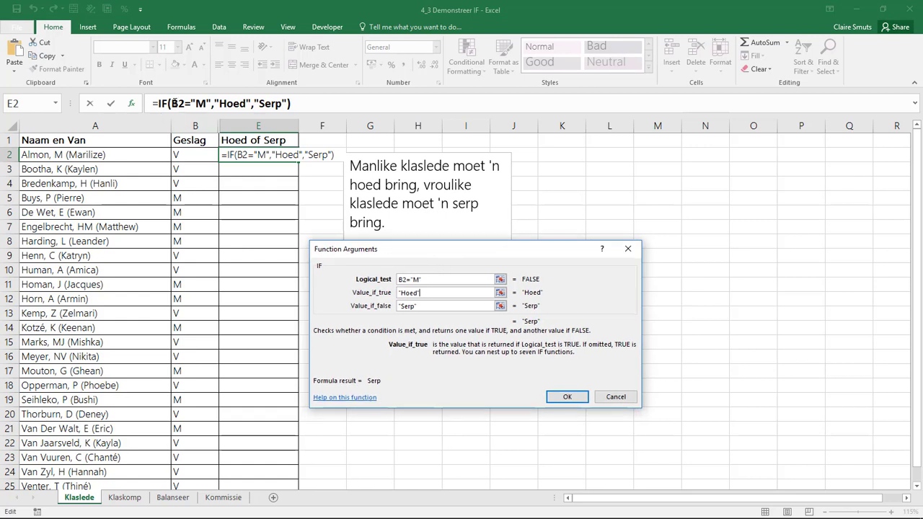
{"action": "left_click", "coordinate": [186, 103]}
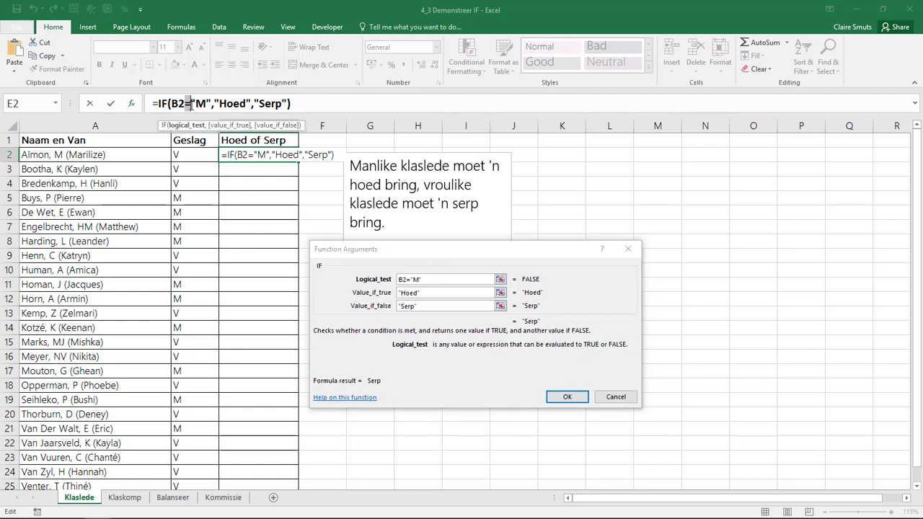
{"action": "left_click_drag", "start_coordinate": [191, 105], "coordinate": [207, 105]}
{"action": "left_click", "coordinate": [214, 106]}
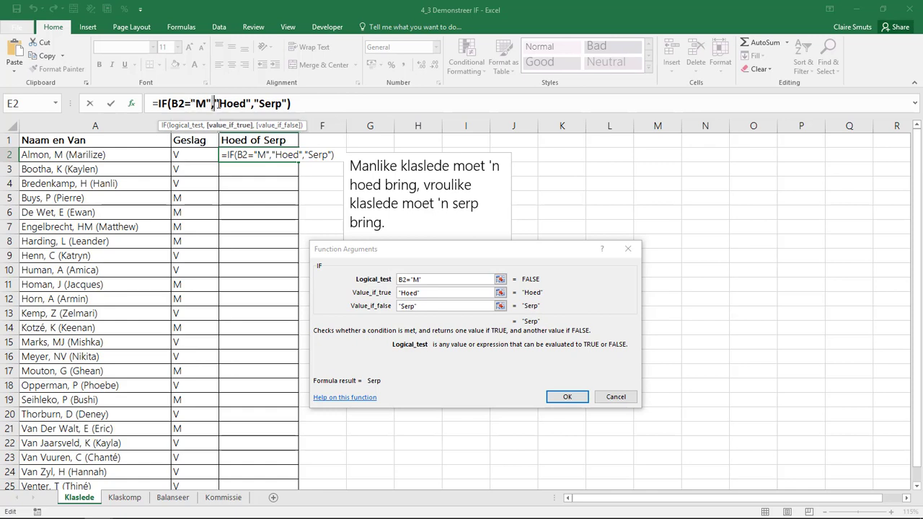
{"action": "left_click_drag", "start_coordinate": [215, 104], "coordinate": [250, 103]}
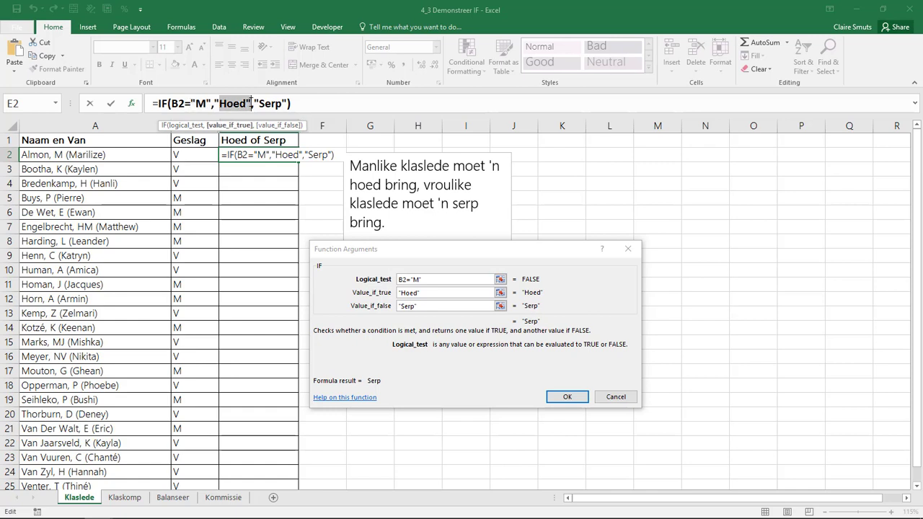
{"action": "left_click", "coordinate": [252, 104]}
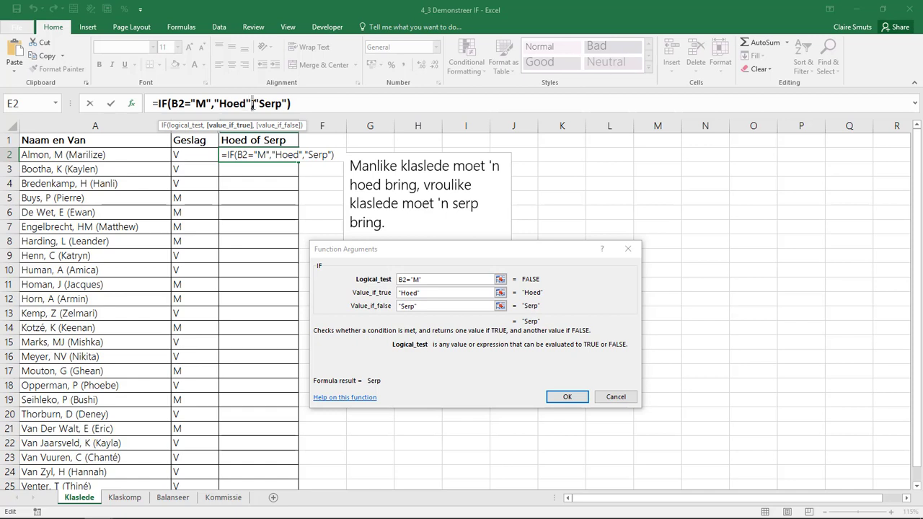
{"action": "left_click_drag", "start_coordinate": [254, 104], "coordinate": [289, 104]}
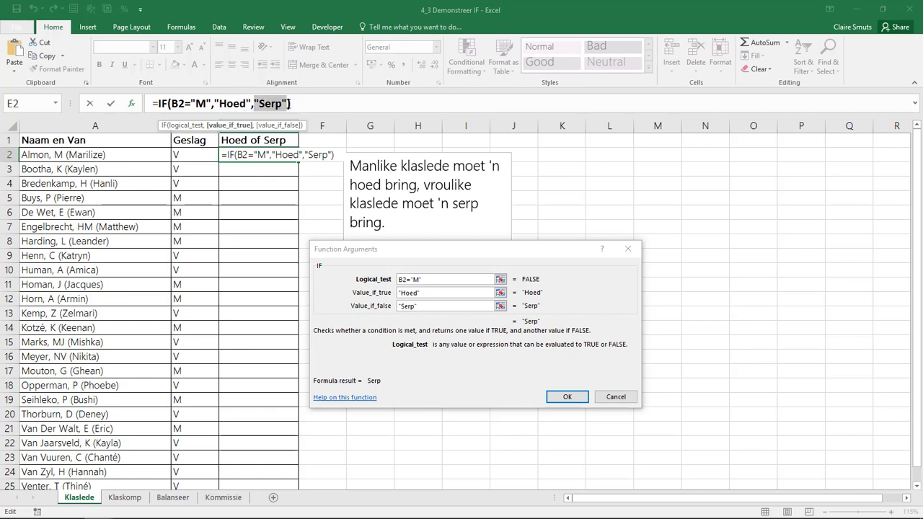
{"action": "left_click", "coordinate": [291, 104]}
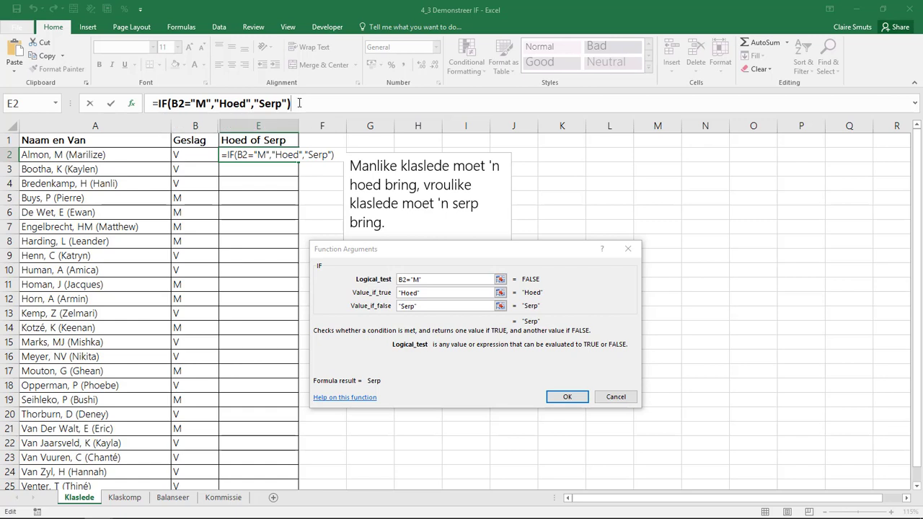
Copy the completed E2 IF formula down the Hoed of Serp column and check the cell references in the copies
{"action": "left_click", "coordinate": [567, 397]}
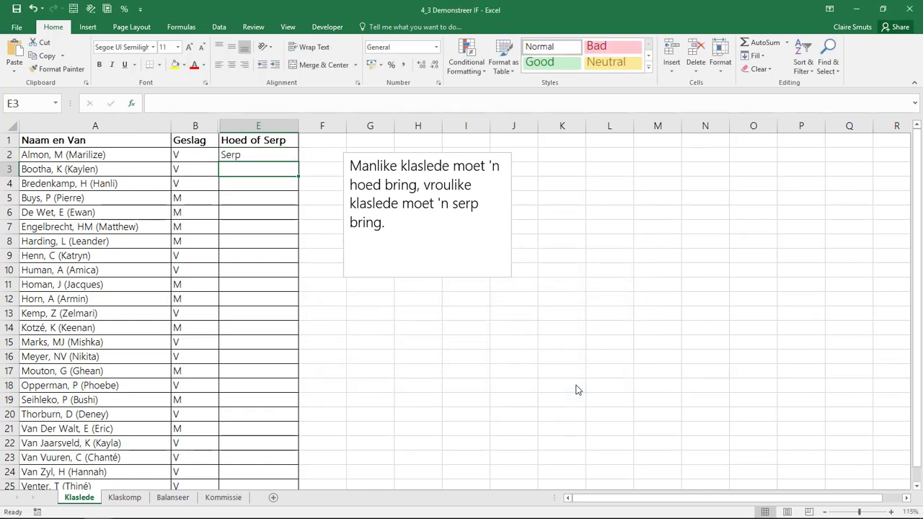
{"action": "double_click", "coordinate": [298, 162]}
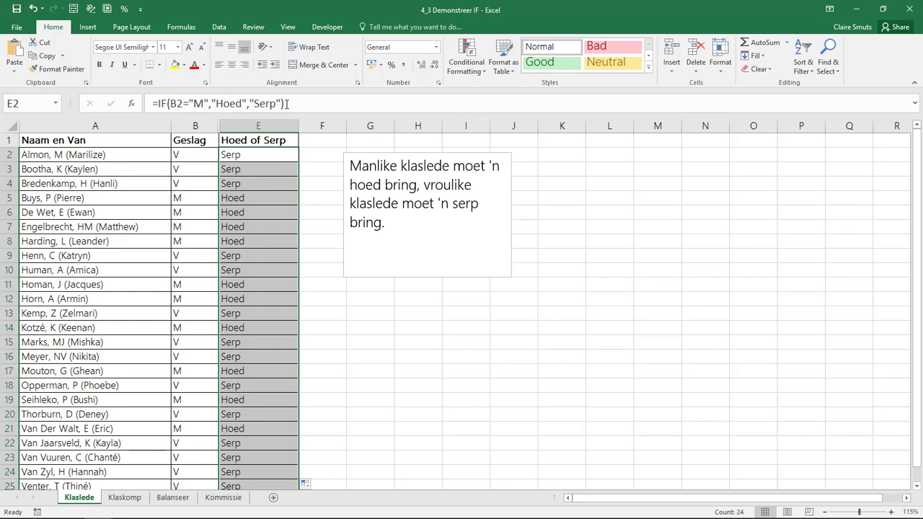
{"action": "left_click", "coordinate": [267, 155]}
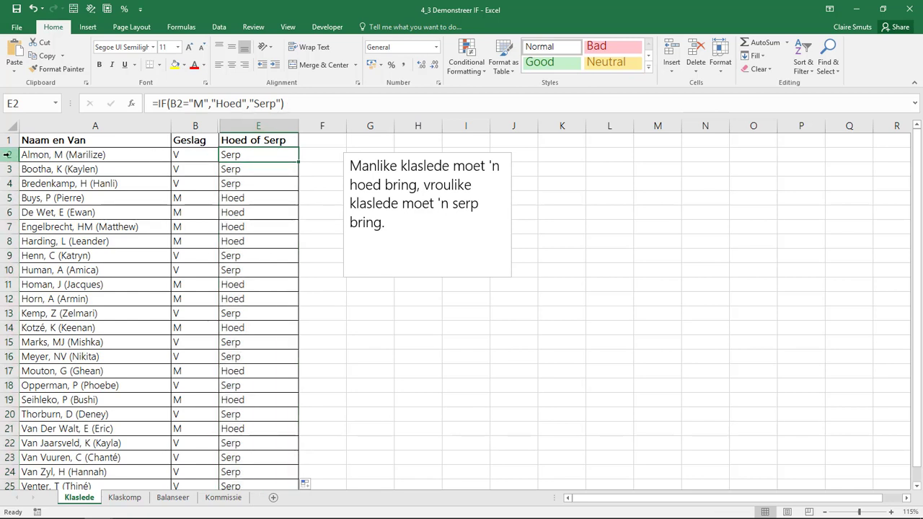
{"action": "left_click", "coordinate": [260, 172]}
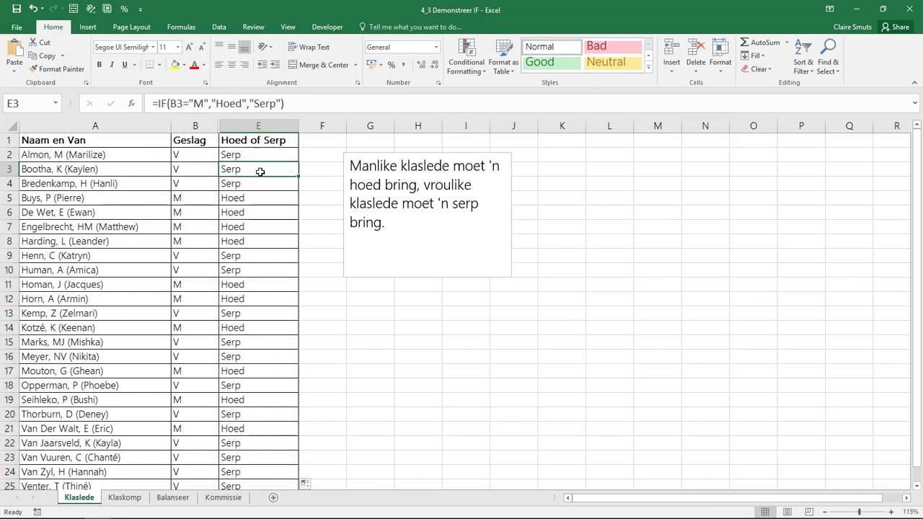
{"action": "left_click", "coordinate": [265, 186]}
{"action": "double_click", "coordinate": [266, 186]}
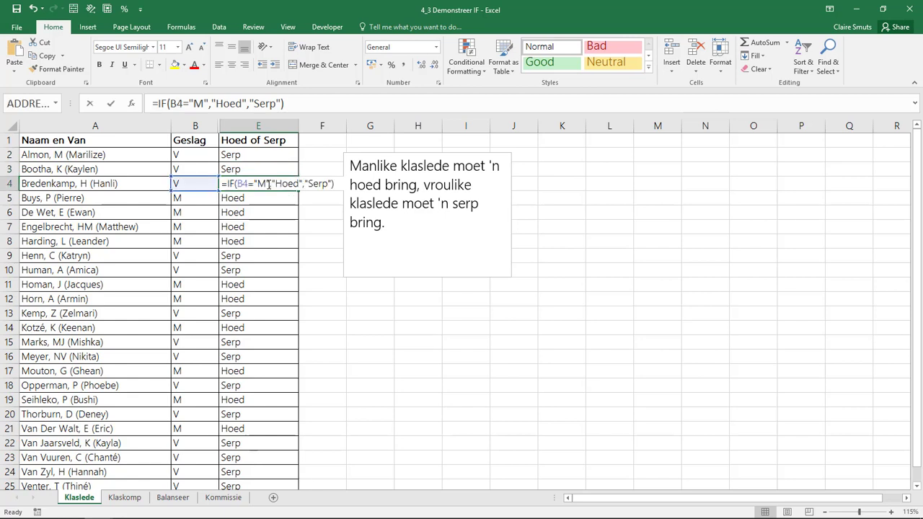
{"action": "left_click", "coordinate": [243, 184]}
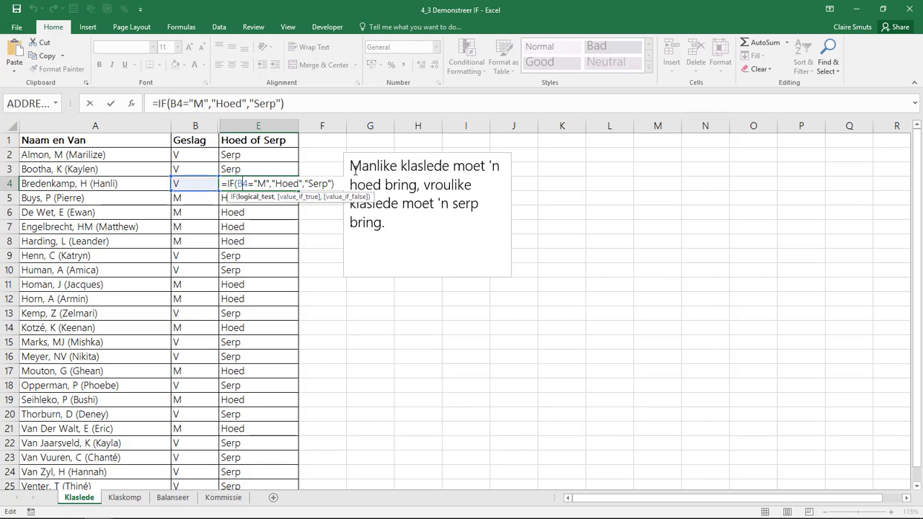
{"action": "key", "text": "Tab"}
Move the text box with the hat and scarf instructions further away from column F
{"action": "left_click", "coordinate": [310, 152]}
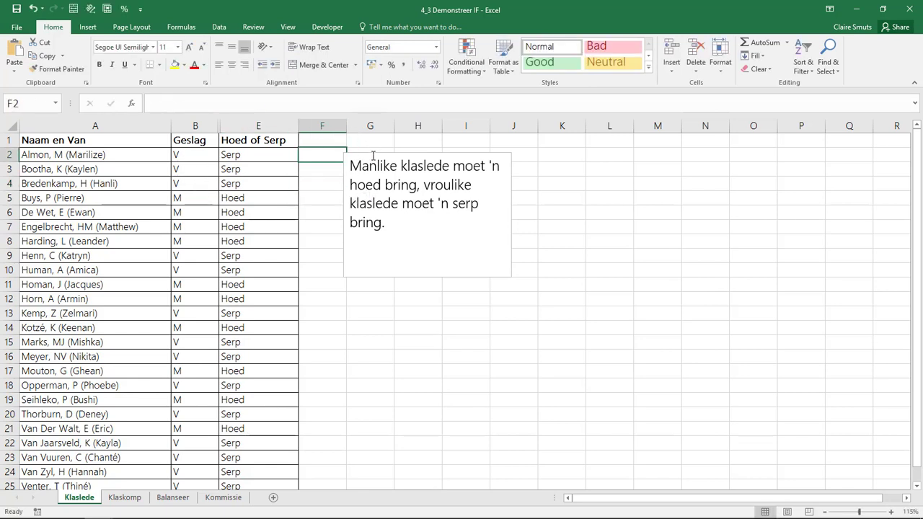
{"action": "left_click", "coordinate": [371, 159]}
{"action": "left_click_drag", "start_coordinate": [371, 157], "coordinate": [435, 159]}
Start an IF function in cell F2 using the Function Arguments dialog and set its logical test to B2="v"
{"action": "left_click", "coordinate": [341, 155]}
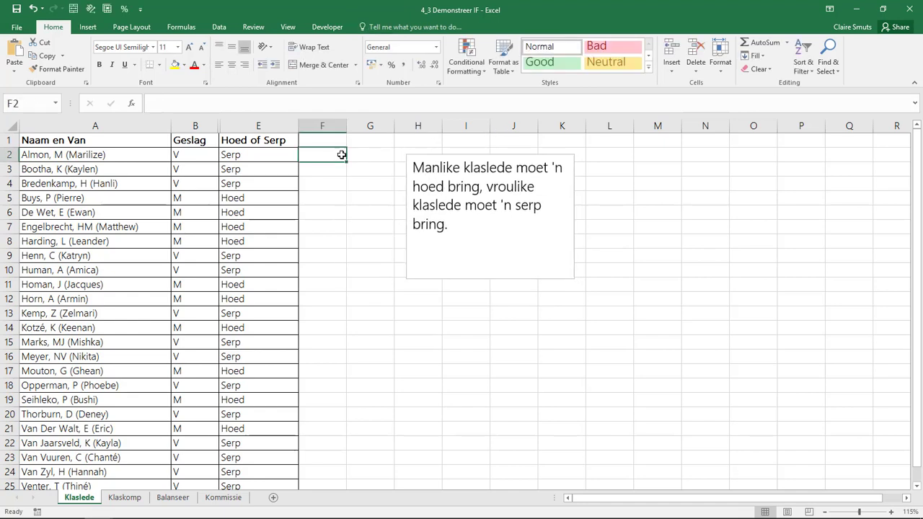
{"action": "type", "text": "=if"}
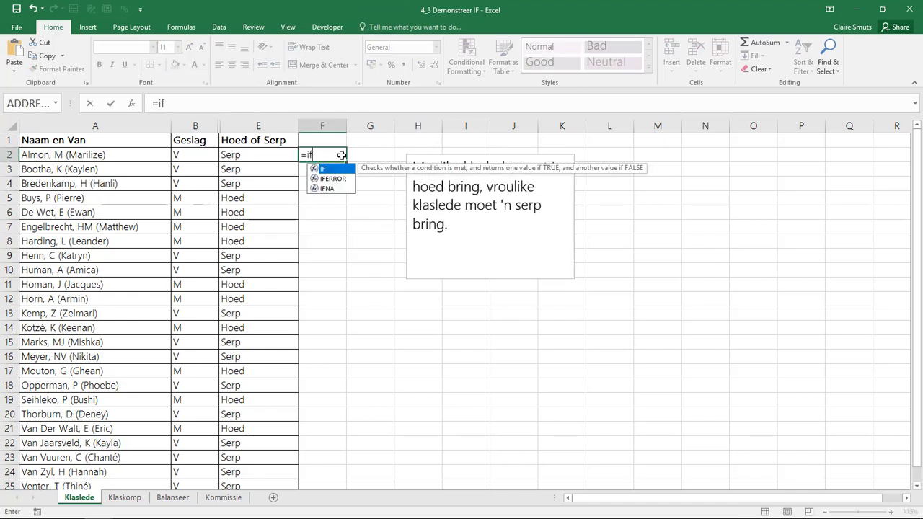
{"action": "key", "text": "Tab"}
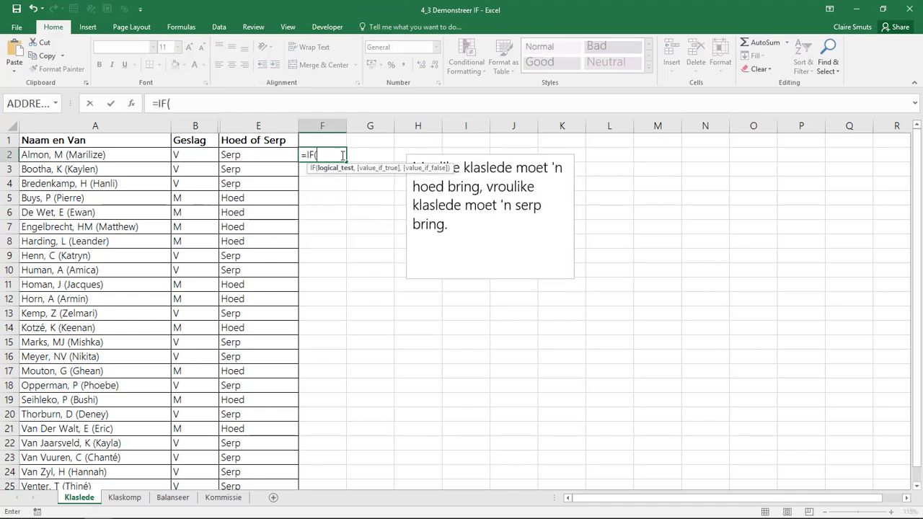
{"action": "left_click", "coordinate": [132, 103]}
{"action": "left_click", "coordinate": [193, 152]}
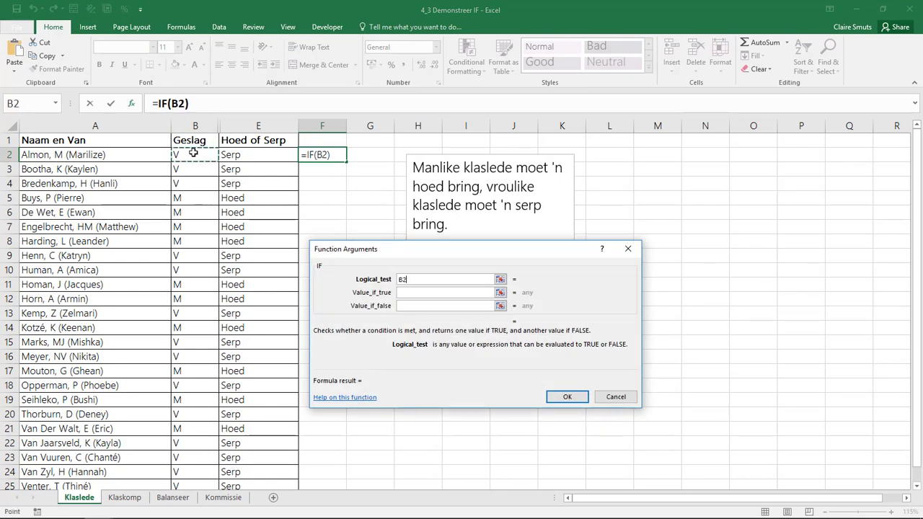
{"action": "type", "text": "=\"V\""}
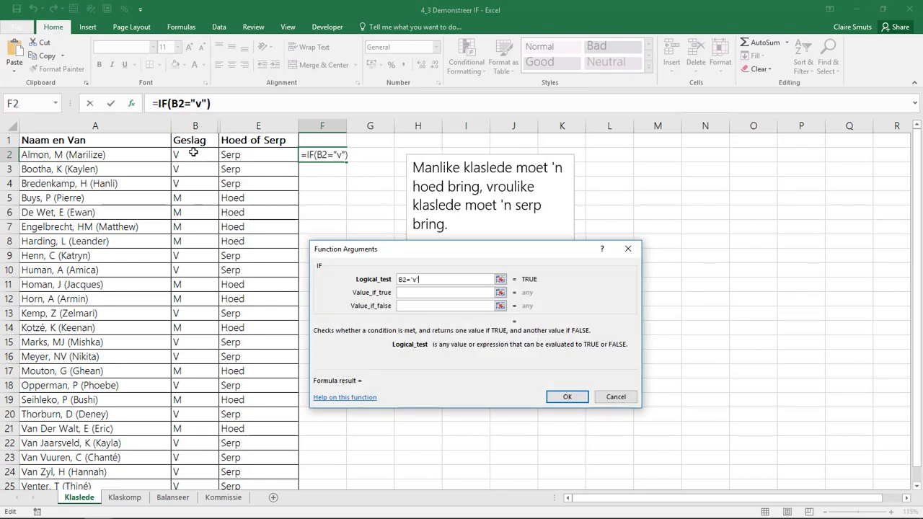
{"action": "key", "text": "BackSpace"}
{"action": "key", "text": "BackSpace"}
{"action": "type", "text": "v\""}
{"action": "key", "text": "Tab"}
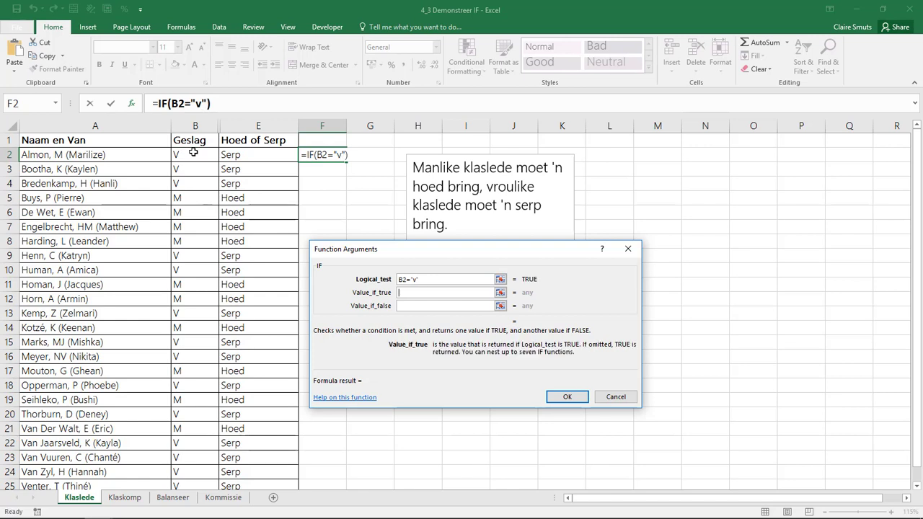
Set the F2 IF function's value if true to "Serp" and value if false to "Hoed", and copy the formula down column F
{"action": "type", "text": "Serp"}
{"action": "key", "text": "Tab"}
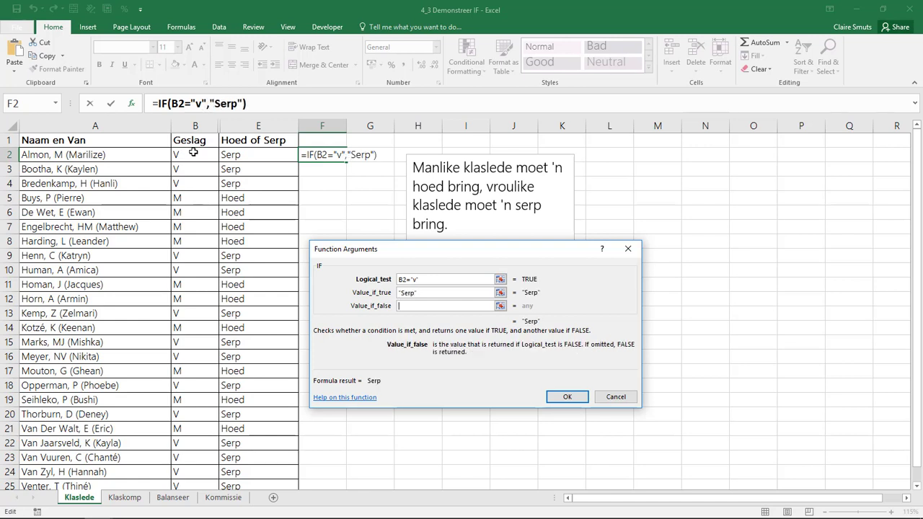
{"action": "type", "text": "Hoed"}
{"action": "key", "text": "Return"}
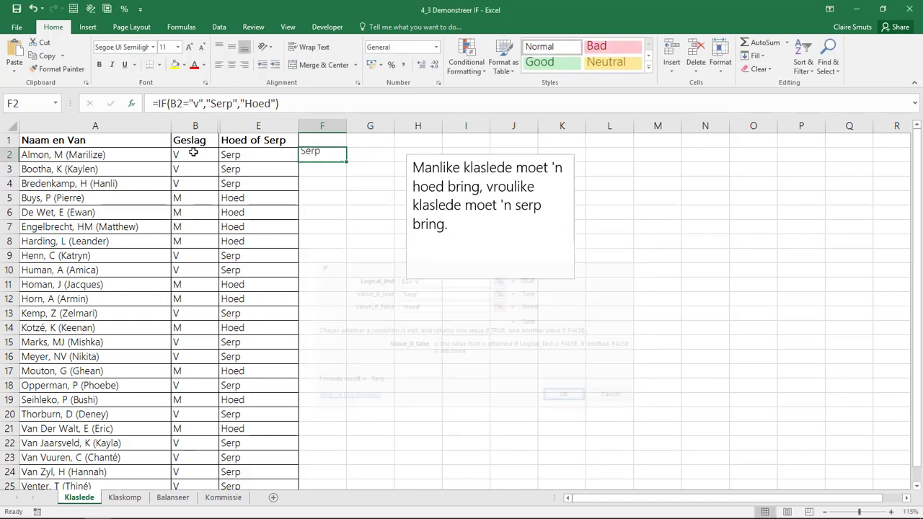
{"action": "double_click", "coordinate": [346, 162]}
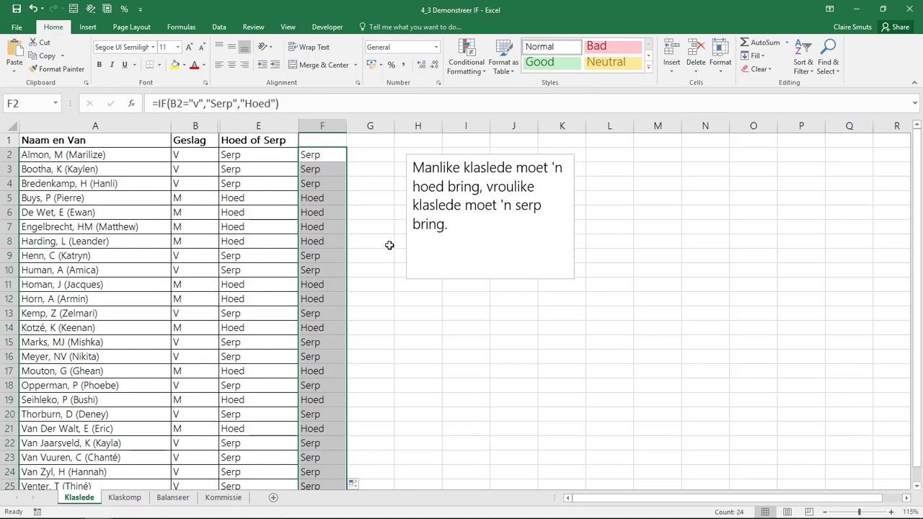
Open the Klaskomp sheet and examine the funds raised so far against the fundraising target for each register class
{"action": "left_click", "coordinate": [119, 500]}
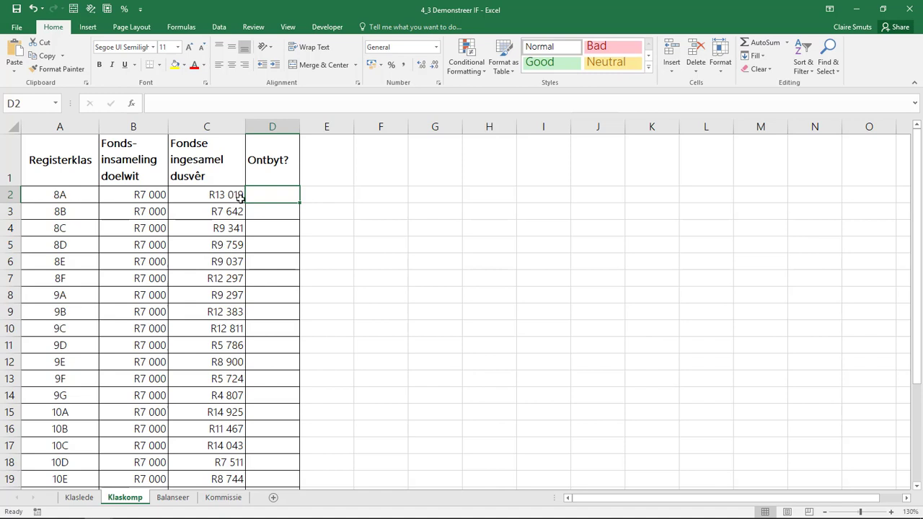
{"action": "left_click_drag", "start_coordinate": [205, 197], "coordinate": [204, 259]}
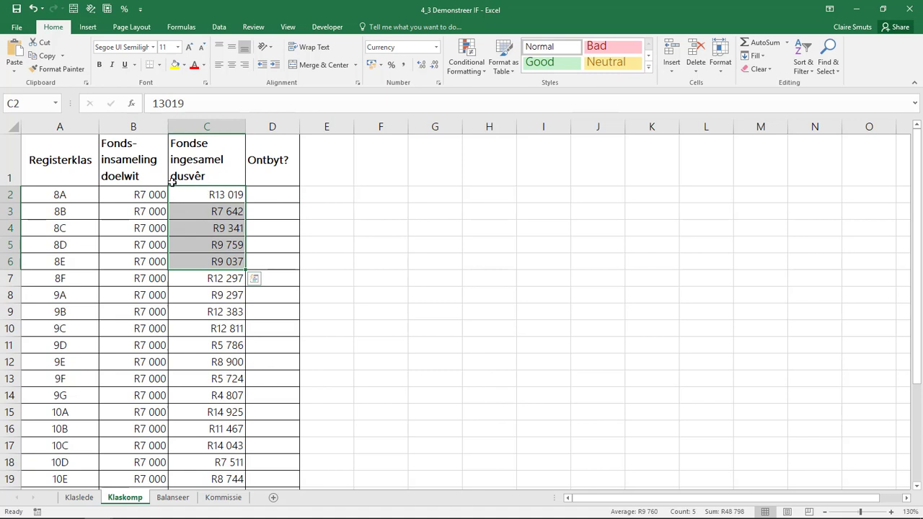
{"action": "left_click", "coordinate": [225, 195]}
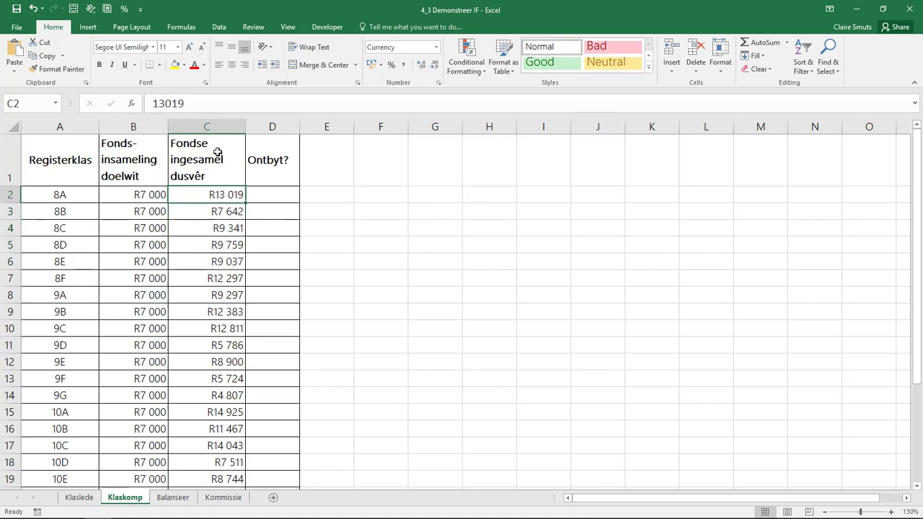
{"action": "left_click_drag", "start_coordinate": [214, 154], "coordinate": [220, 196]}
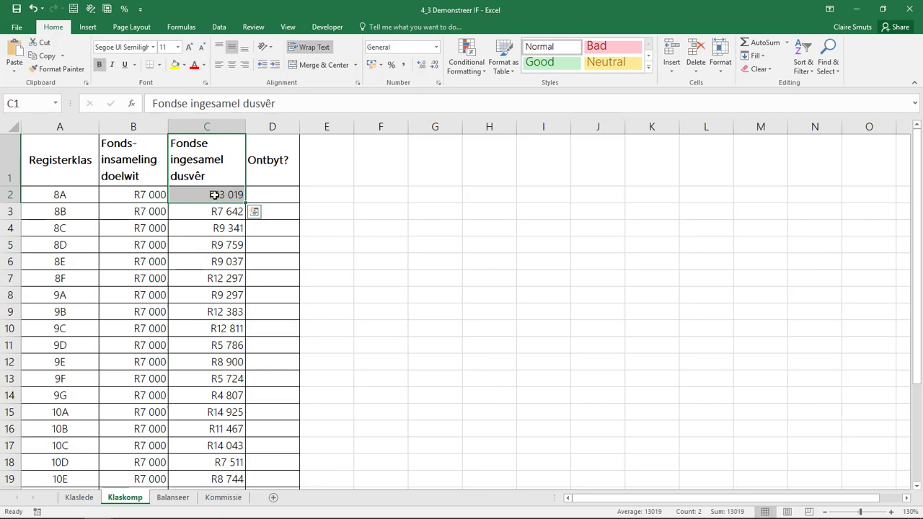
{"action": "left_click", "coordinate": [214, 195]}
{"action": "left_click", "coordinate": [139, 195]}
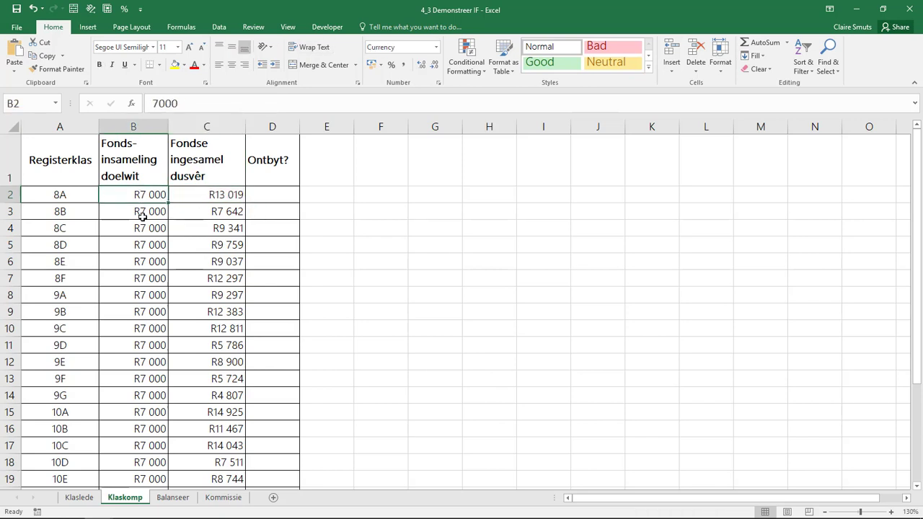
Start an IF function in the Ontbyt? cell D2 using the Function Arguments dialog and set its logical test to C2>=B2
{"action": "left_click", "coordinate": [272, 198]}
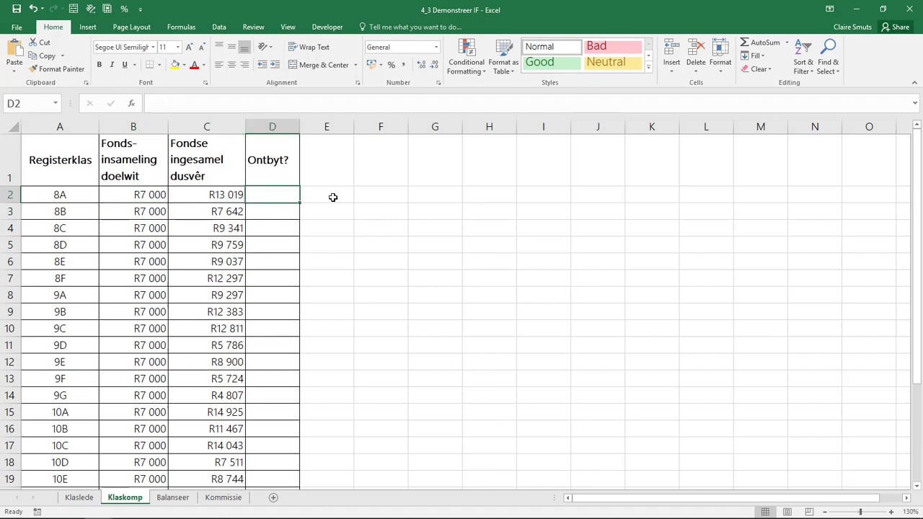
{"action": "type", "text": "=IF("}
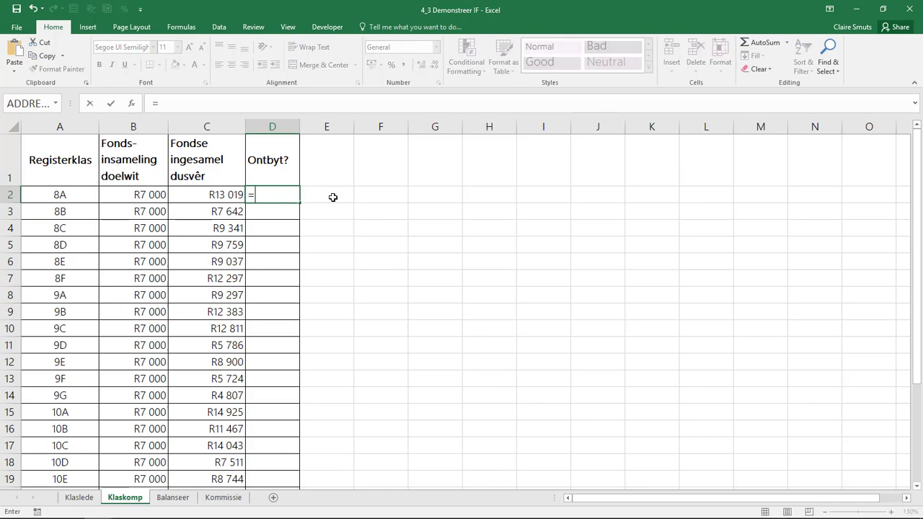
{"action": "left_click", "coordinate": [131, 103]}
{"action": "left_click_drag", "start_coordinate": [419, 246], "coordinate": [420, 179]}
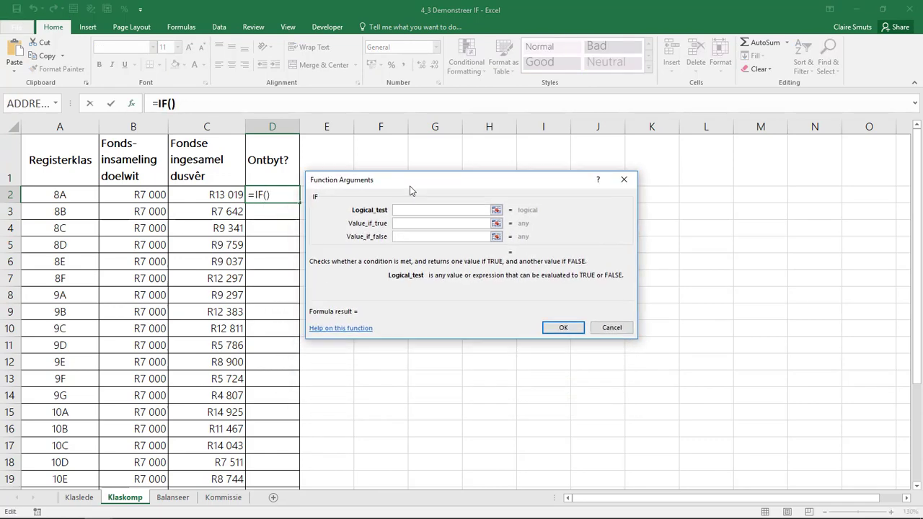
{"action": "left_click", "coordinate": [214, 193]}
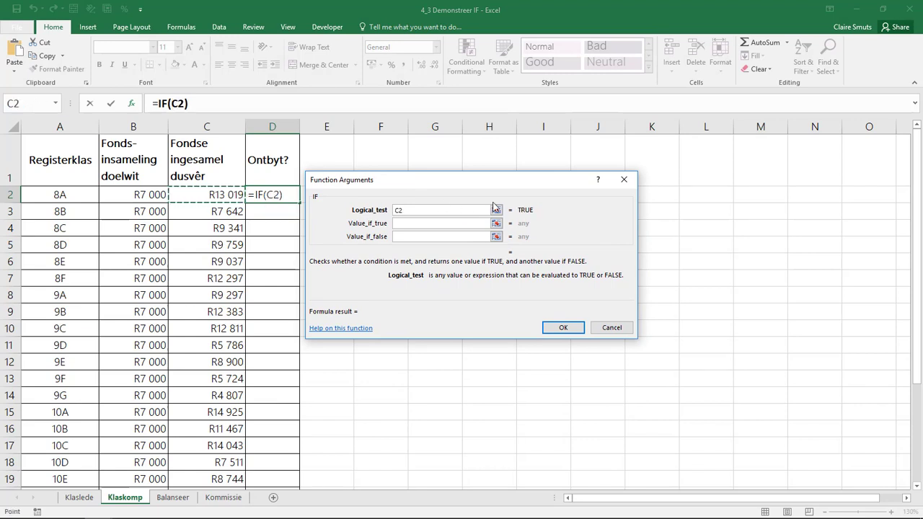
{"action": "type", "text": ">="}
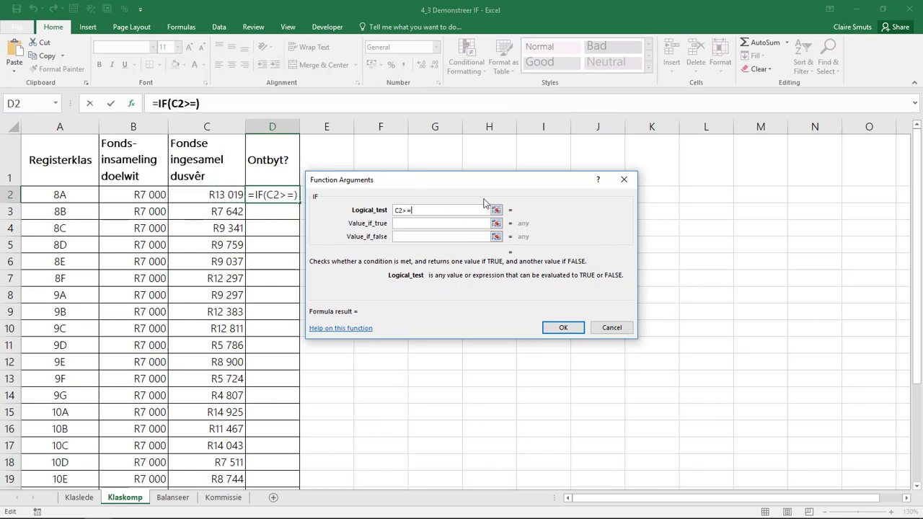
{"action": "left_click", "coordinate": [154, 198]}
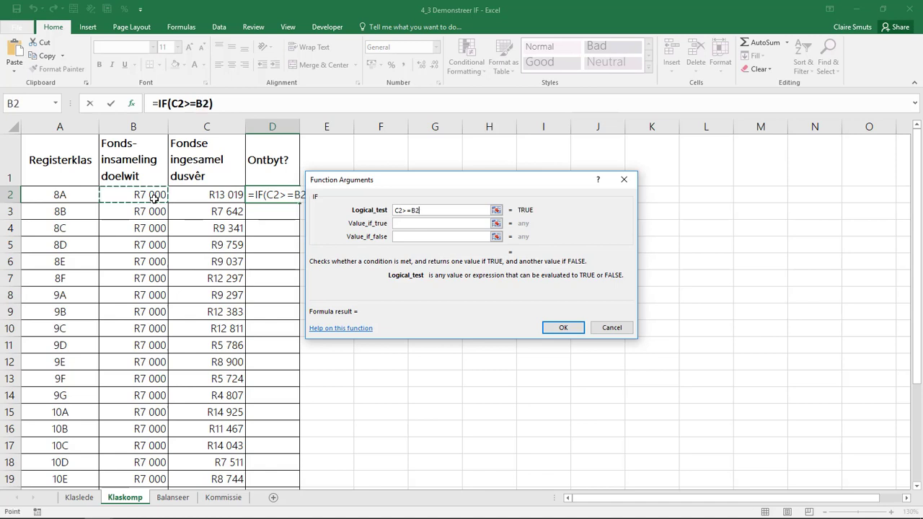
Set the D2 IF function's value if true to "Ontbyt" and value if false to "", copy it down column D and check the blank cells
{"action": "left_click", "coordinate": [417, 226]}
{"action": "type", "text": "Ontbyt"}
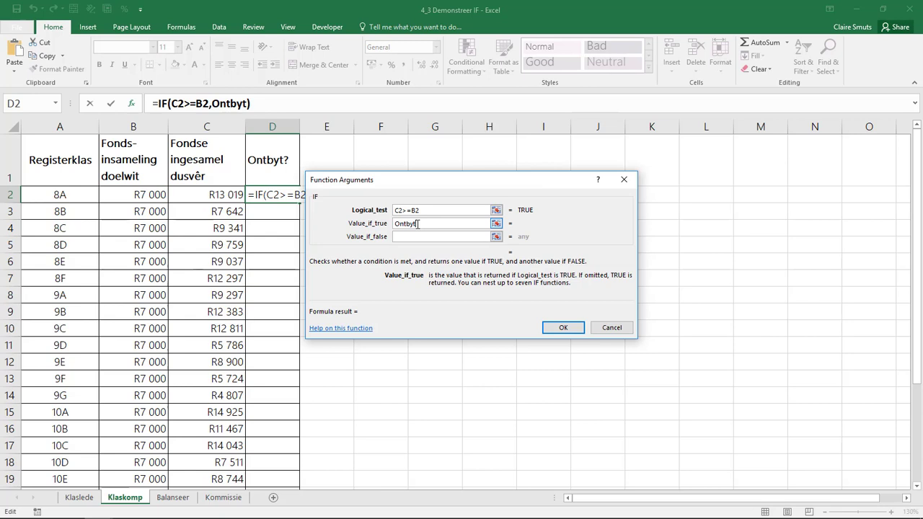
{"action": "key", "text": "Tab"}
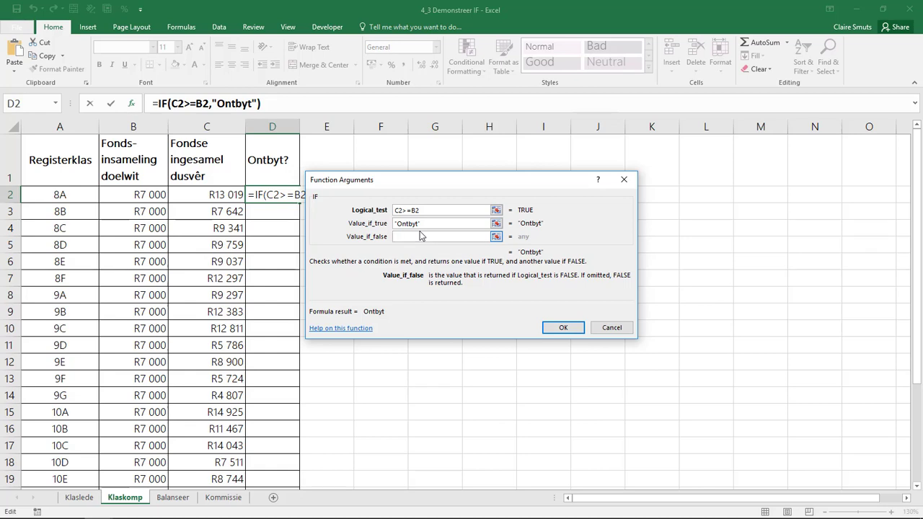
{"action": "type", "text": "\"\""}
{"action": "left_click", "coordinate": [564, 328]}
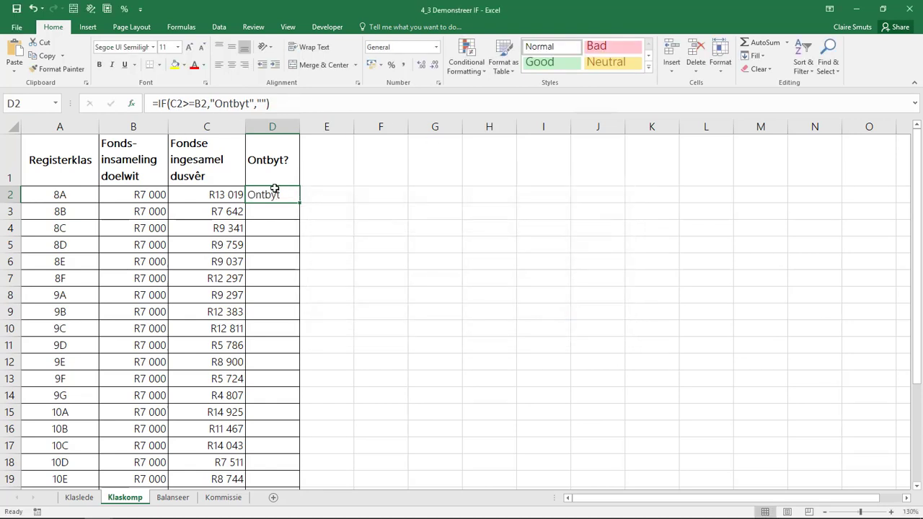
{"action": "double_click", "coordinate": [299, 202]}
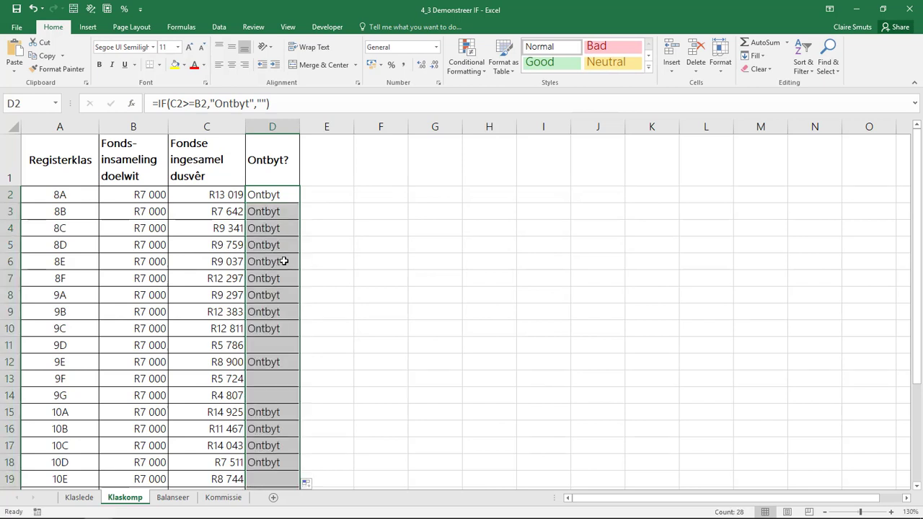
{"action": "left_click", "coordinate": [284, 346]}
{"action": "left_click", "coordinate": [287, 379]}
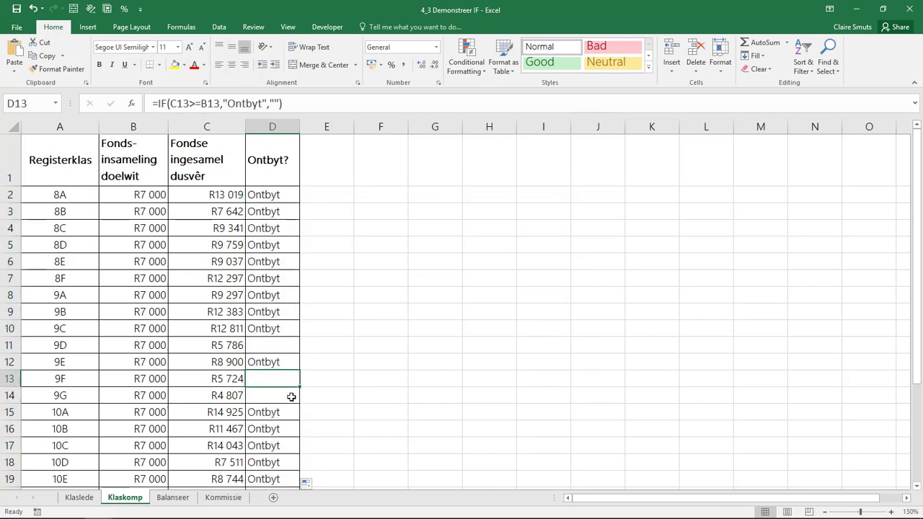
{"action": "left_click", "coordinate": [292, 396]}
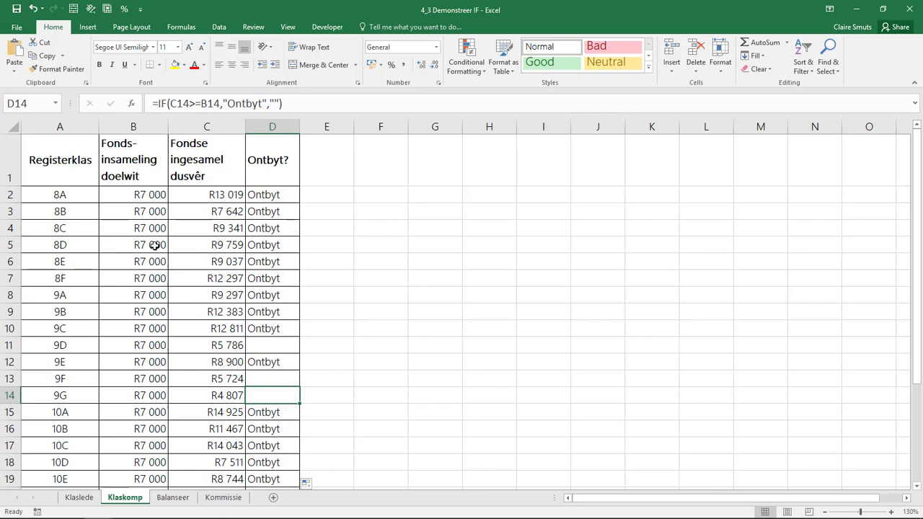
Open the Kommissie sheet and examine the commission rule below the waiters' sales table
{"action": "left_click", "coordinate": [216, 497]}
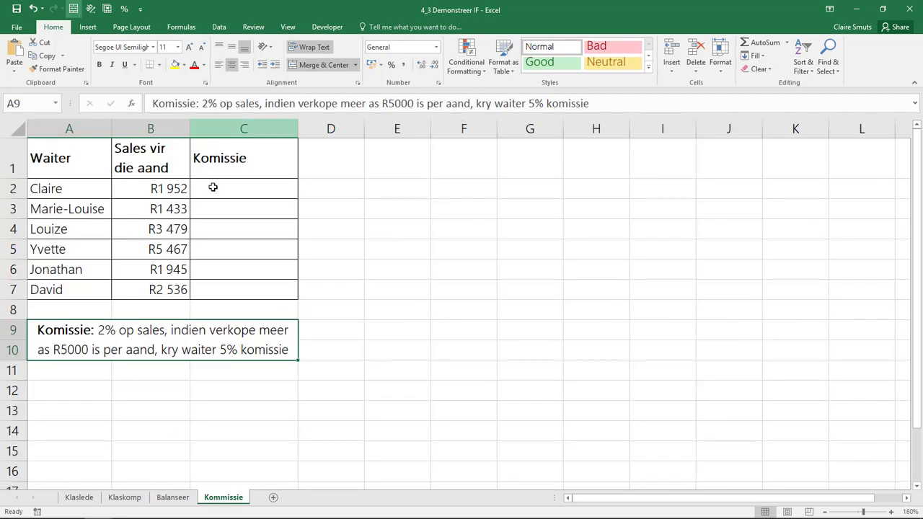
{"action": "left_click", "coordinate": [237, 186]}
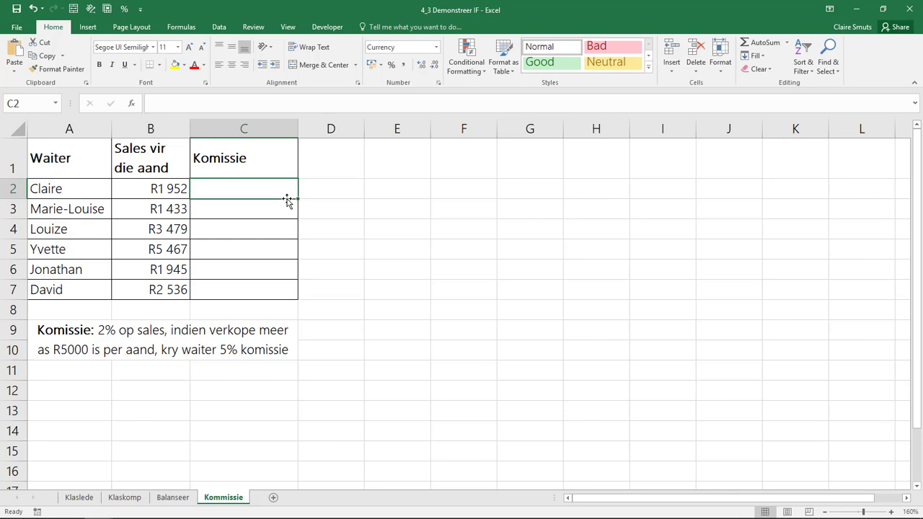
{"action": "left_click", "coordinate": [285, 328]}
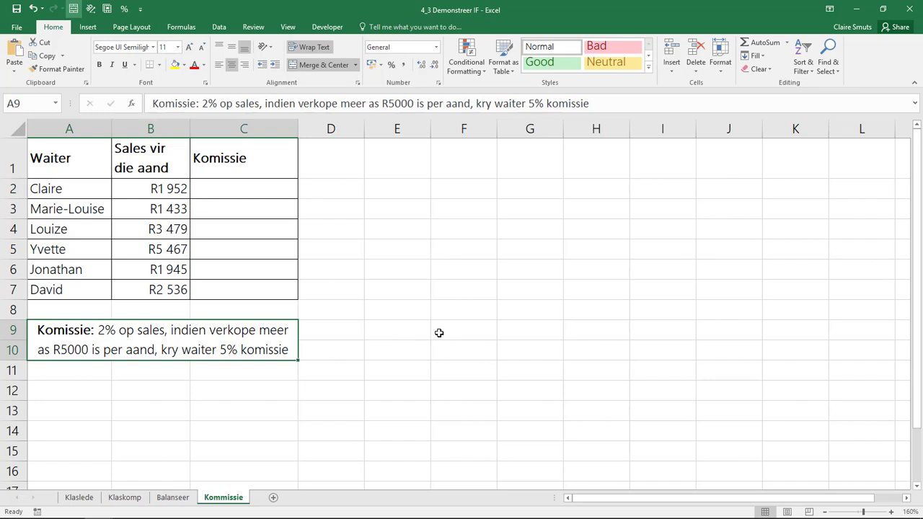
Enter the trial 2% commission formula =B2*2/100 in cell F2
{"action": "left_click", "coordinate": [445, 188]}
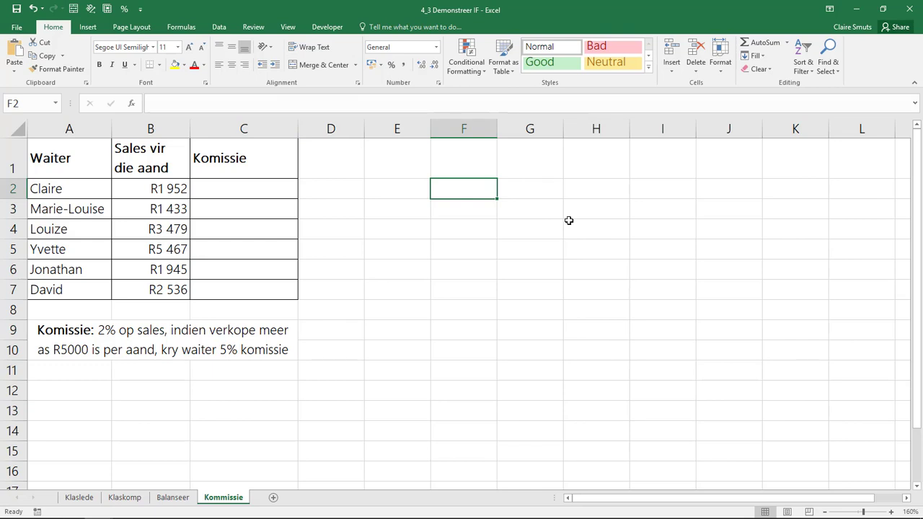
{"action": "type", "text": "="}
{"action": "key", "text": "Left"}
{"action": "key", "text": "Left"}
{"action": "key", "text": "Left"}
{"action": "key", "text": "Left"}
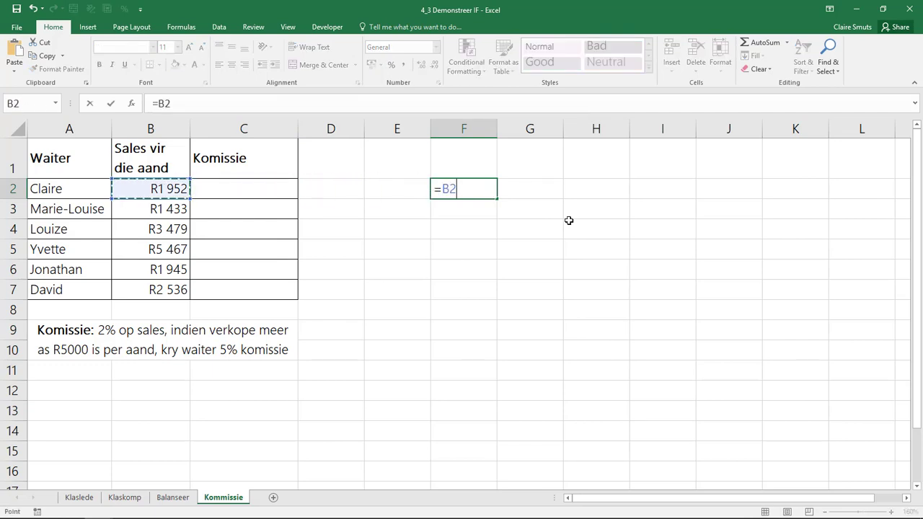
{"action": "type", "text": "*2/"}
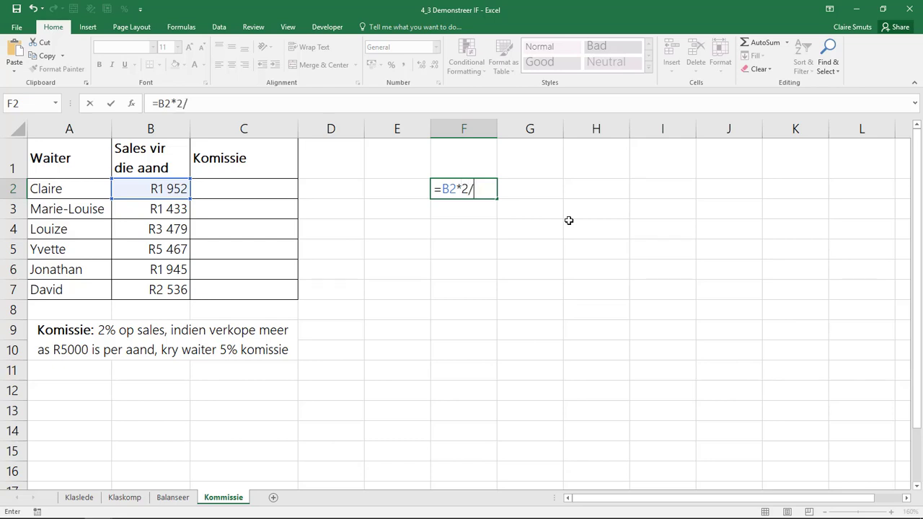
{"action": "type", "text": "100"}
{"action": "key", "text": "ctrl+Return"}
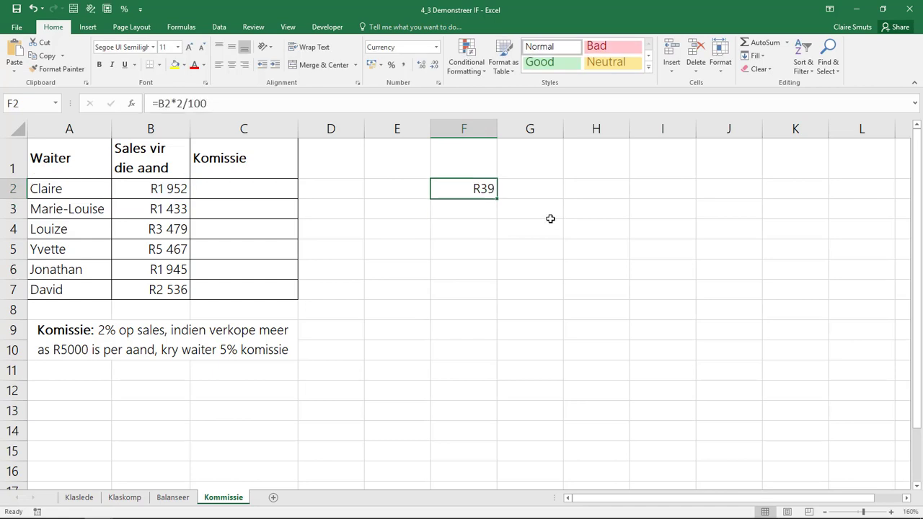
Enter the alternative percentage formula =B2*2% in cell G2
{"action": "left_click", "coordinate": [488, 207]}
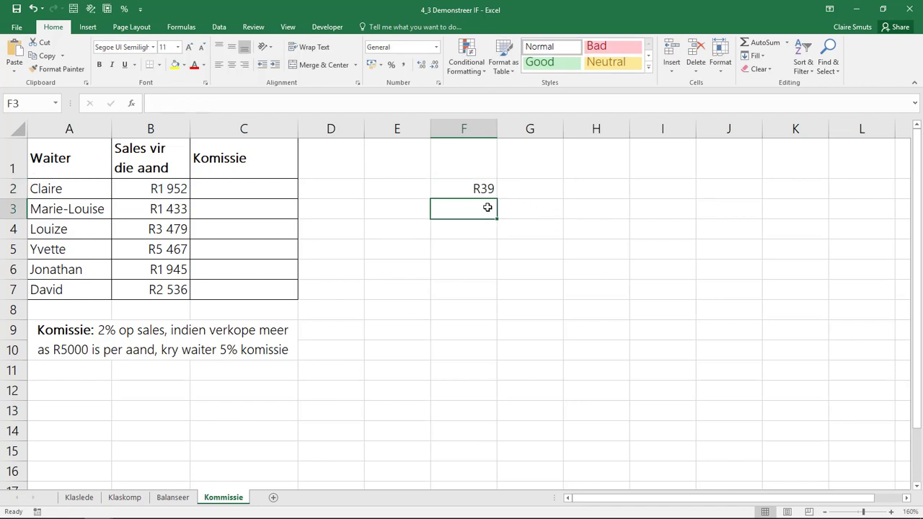
{"action": "key", "text": "Up"}
{"action": "key", "text": "Right"}
{"action": "type", "text": "="}
{"action": "key", "text": "Left"}
{"action": "key", "text": "Left"}
{"action": "key", "text": "Left"}
{"action": "key", "text": "Left"}
{"action": "key", "text": "Left"}
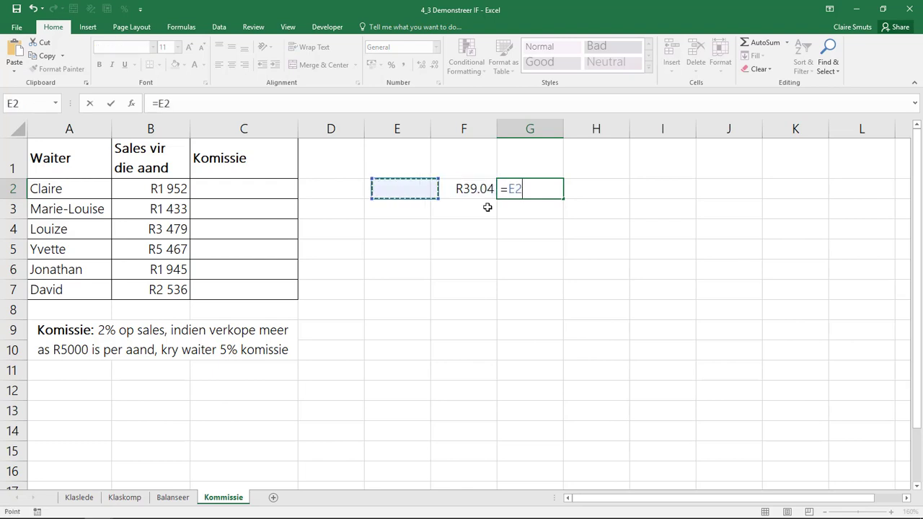
{"action": "type", "text": "*2%"}
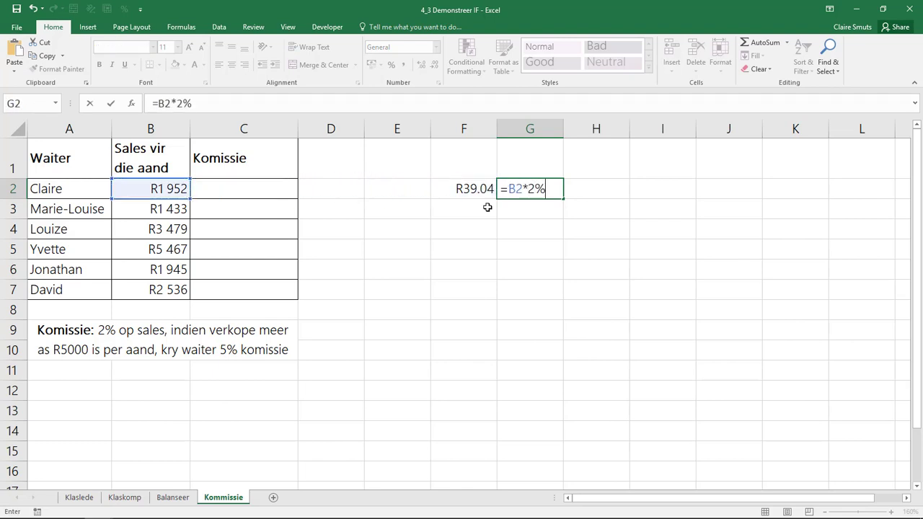
{"action": "key", "text": "Return"}
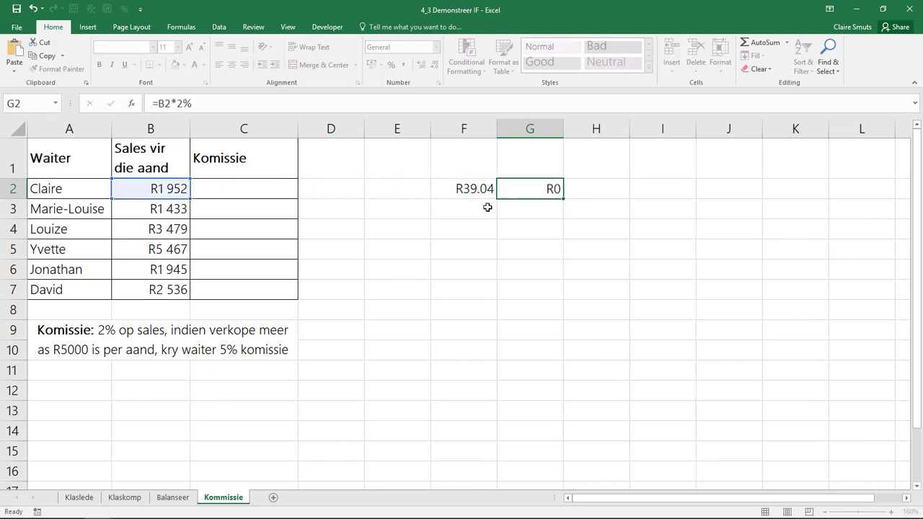
{"action": "key", "text": "Up"}
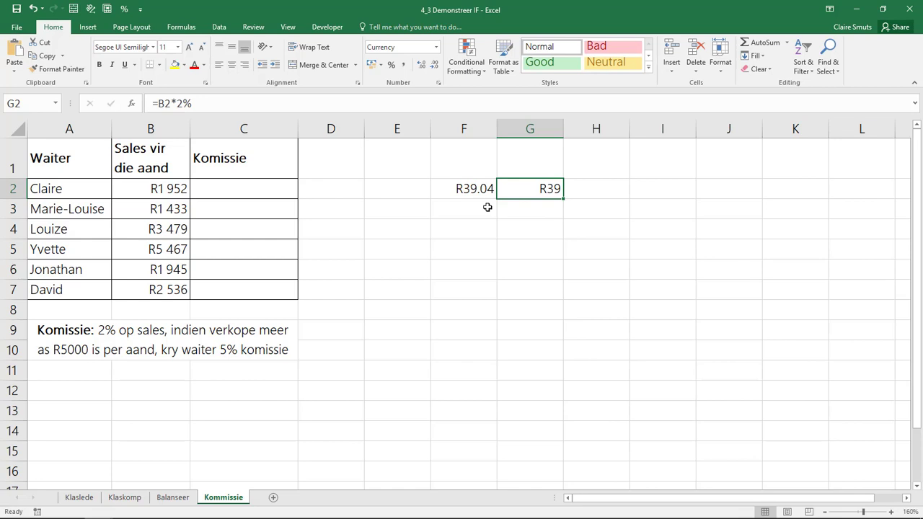
Format cell G2 as Currency with two decimal places
{"action": "key", "text": "Right"}
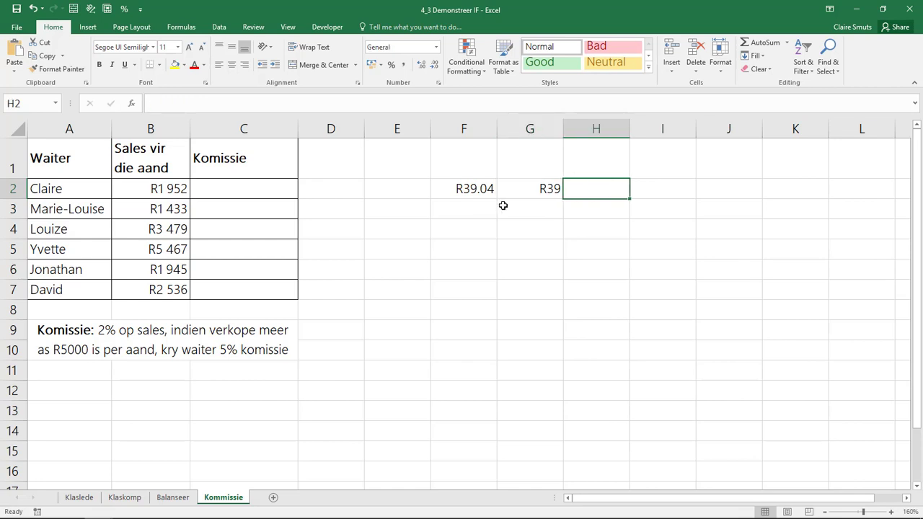
{"action": "left_click", "coordinate": [508, 187]}
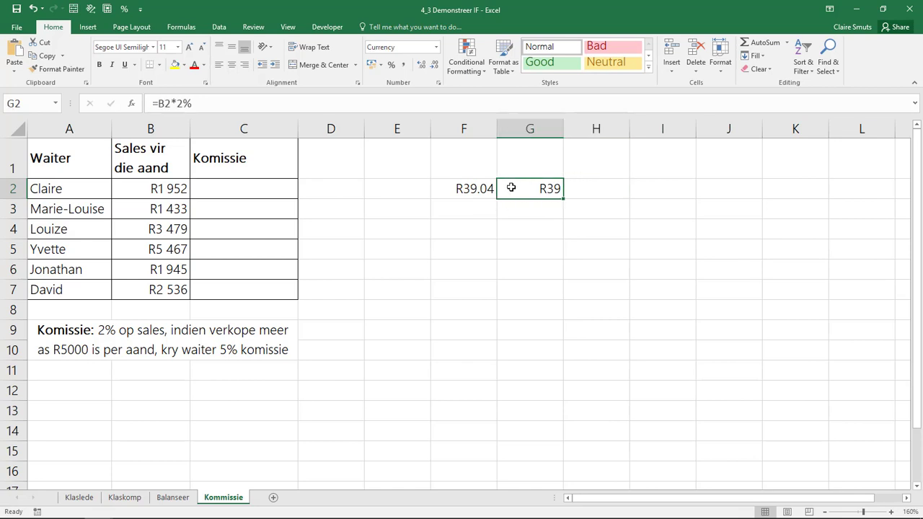
{"action": "left_click", "coordinate": [403, 64]}
{"action": "left_click", "coordinate": [422, 65]}
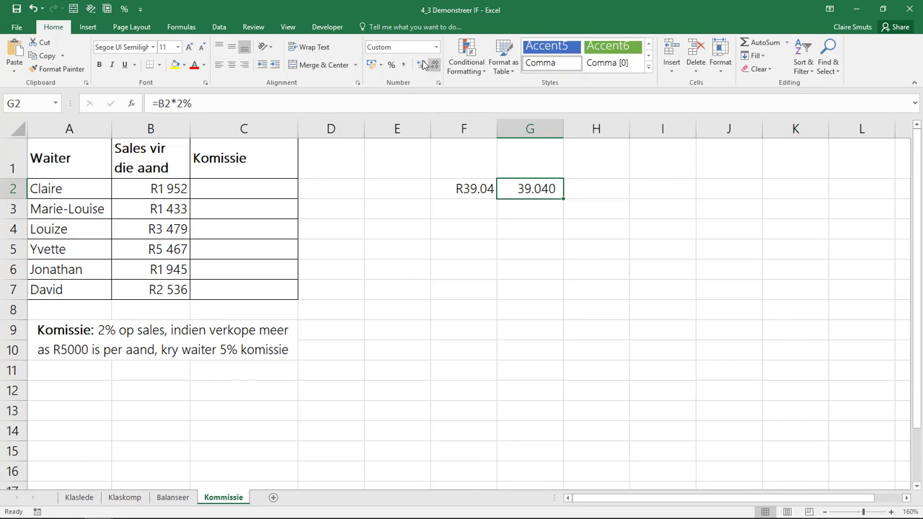
{"action": "left_click", "coordinate": [436, 47]}
{"action": "left_click", "coordinate": [424, 129]}
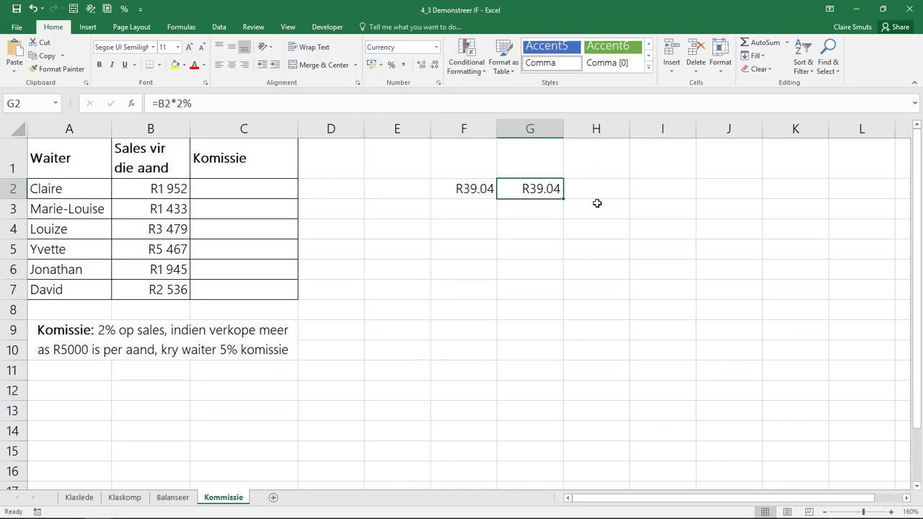
Enter the decimal version of the commission formula, =B2*0.02, in cell H2
{"action": "left_click", "coordinate": [587, 193]}
{"action": "type", "text": "="}
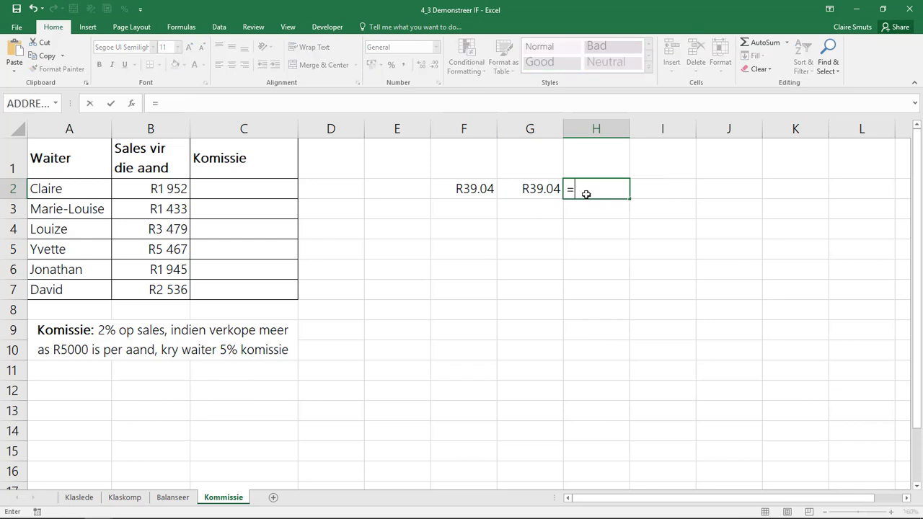
{"action": "key", "text": "Left"}
{"action": "key", "text": "Left"}
{"action": "key", "text": "Left"}
{"action": "key", "text": "Left"}
{"action": "key", "text": "Left"}
{"action": "key", "text": "Left"}
{"action": "key", "text": "Left"}
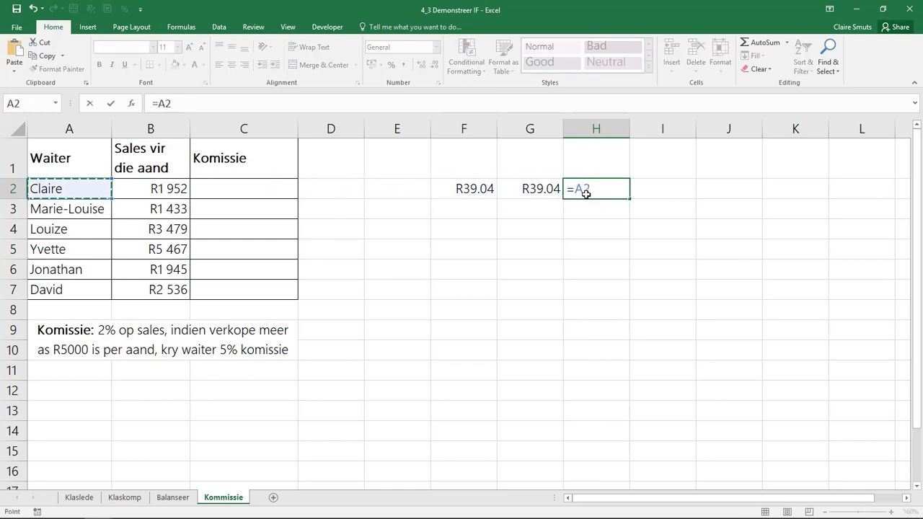
{"action": "key", "text": "Right"}
{"action": "type", "text": "*0.02"}
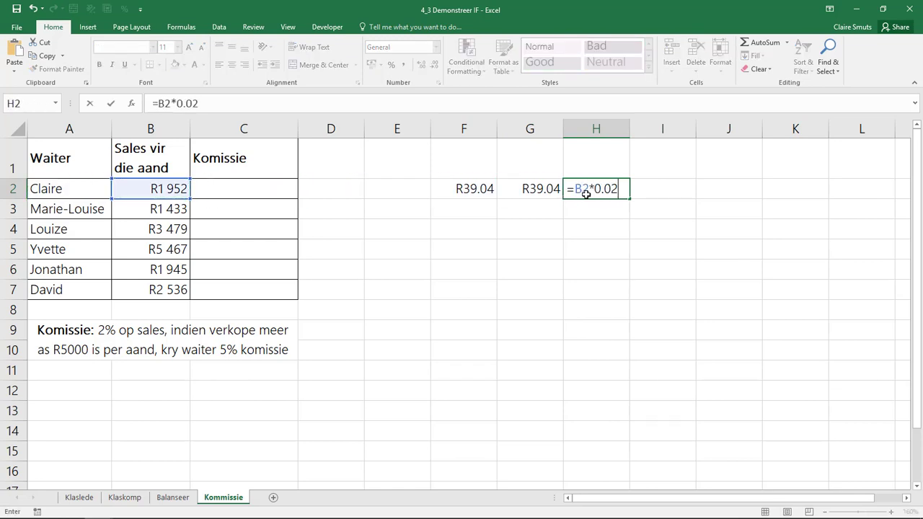
{"action": "key", "text": "Return"}
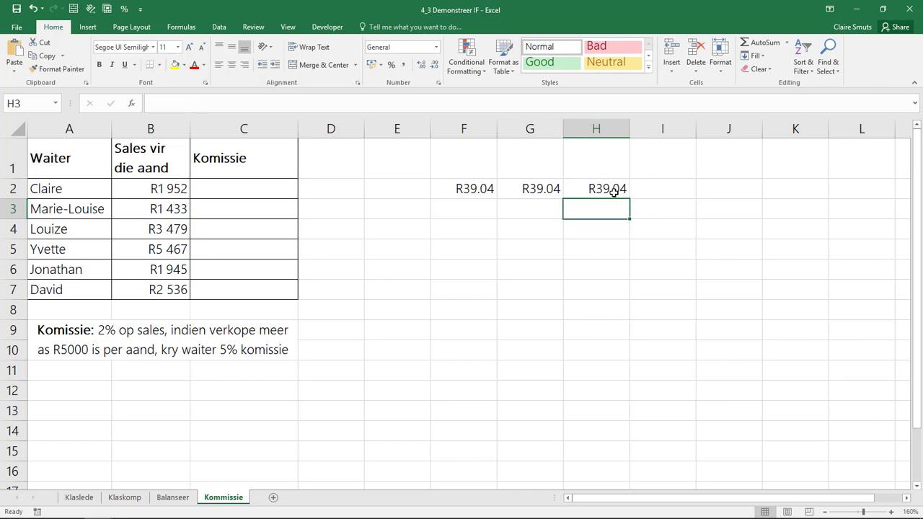
Show the formulas in the sheet, compare the three commission calculations in F2, G2 and H2, and switch back to values
{"action": "key", "text": "ctrl+grave"}
{"action": "left_click_drag", "start_coordinate": [725, 500], "coordinate": [823, 497]}
{"action": "left_click", "coordinate": [589, 186]}
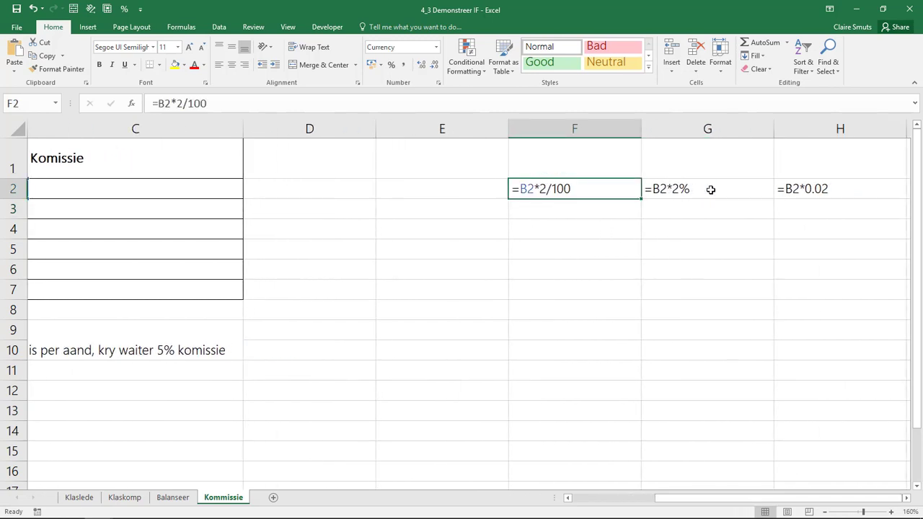
{"action": "left_click", "coordinate": [710, 189]}
{"action": "left_click", "coordinate": [869, 190]}
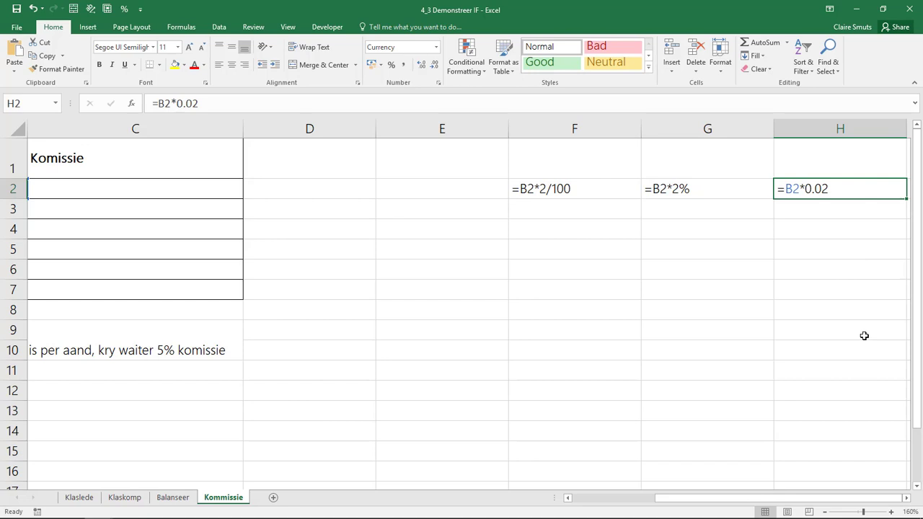
{"action": "key", "text": "ctrl+grave"}
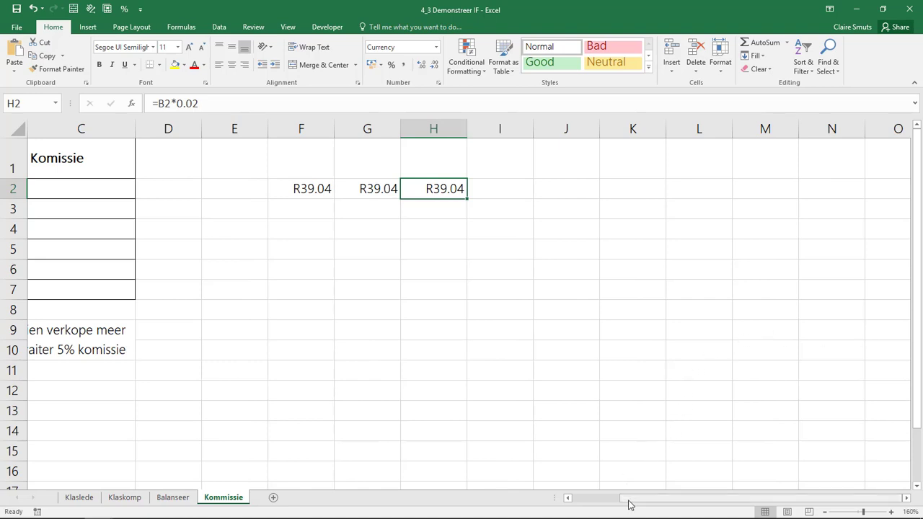
Clear the three trial commission formulas from F2:H2
{"action": "left_click_drag", "start_coordinate": [629, 505], "coordinate": [581, 505]}
{"action": "left_click", "coordinate": [485, 189]}
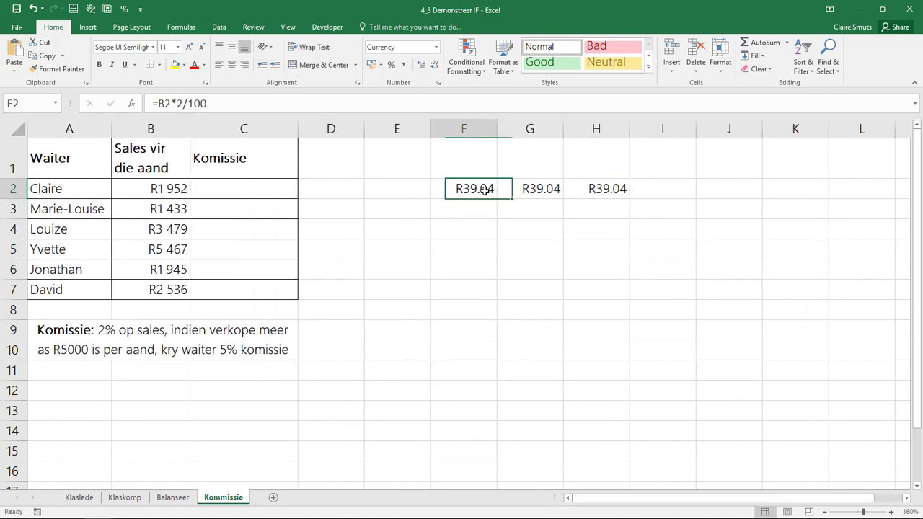
{"action": "left_click_drag", "start_coordinate": [486, 188], "coordinate": [582, 187]}
{"action": "key", "text": "Delete"}
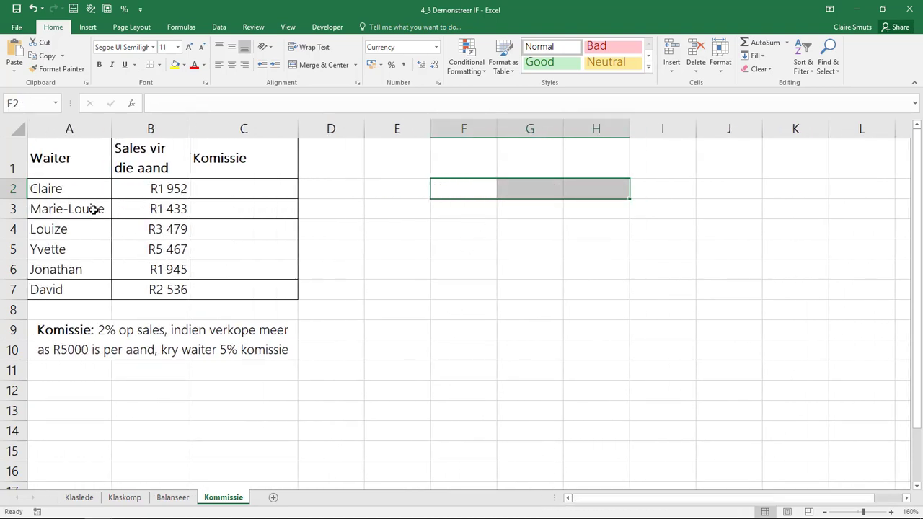
Start an IF formula in C2 through the Function Arguments dialog with the logical test B2>5000
{"action": "left_click_drag", "start_coordinate": [64, 193], "coordinate": [65, 292]}
{"action": "left_click", "coordinate": [214, 192]}
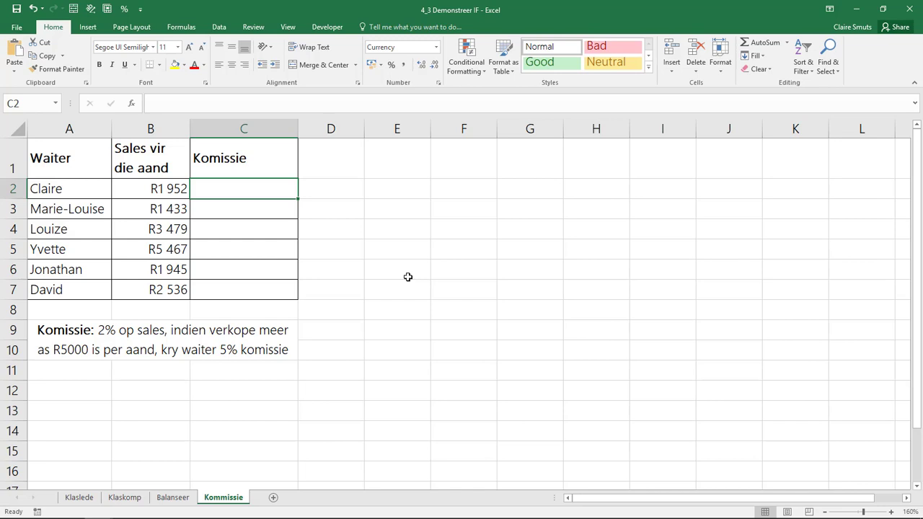
{"action": "type", "text": "=IF("}
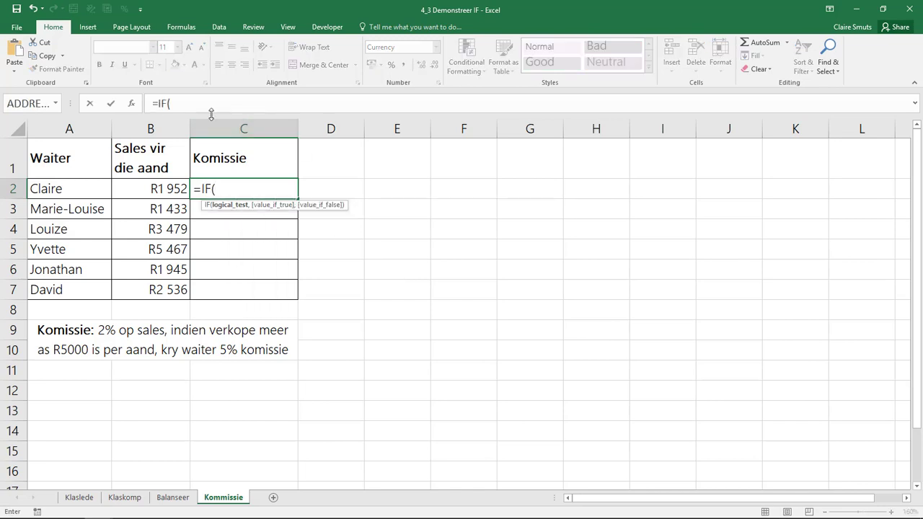
{"action": "left_click", "coordinate": [131, 103]}
{"action": "left_click_drag", "start_coordinate": [423, 181], "coordinate": [423, 172]}
{"action": "left_click", "coordinate": [156, 188]}
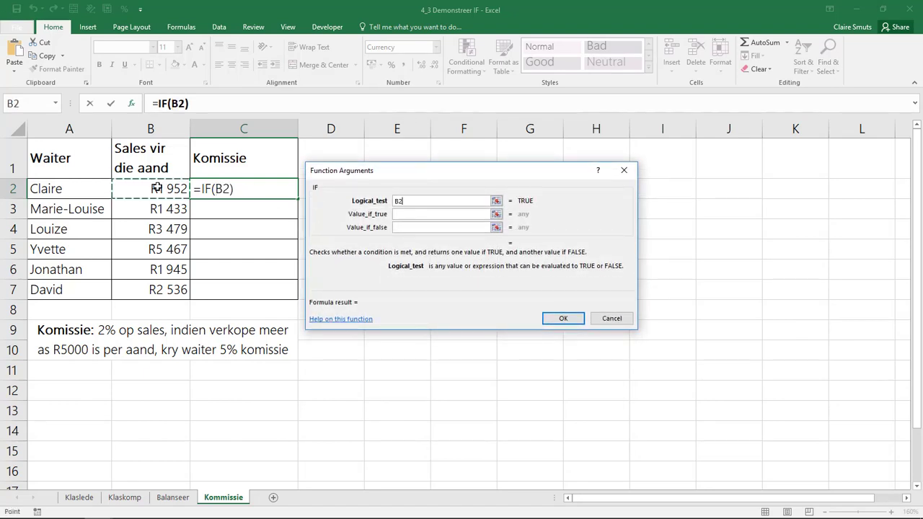
{"action": "type", "text": ">"}
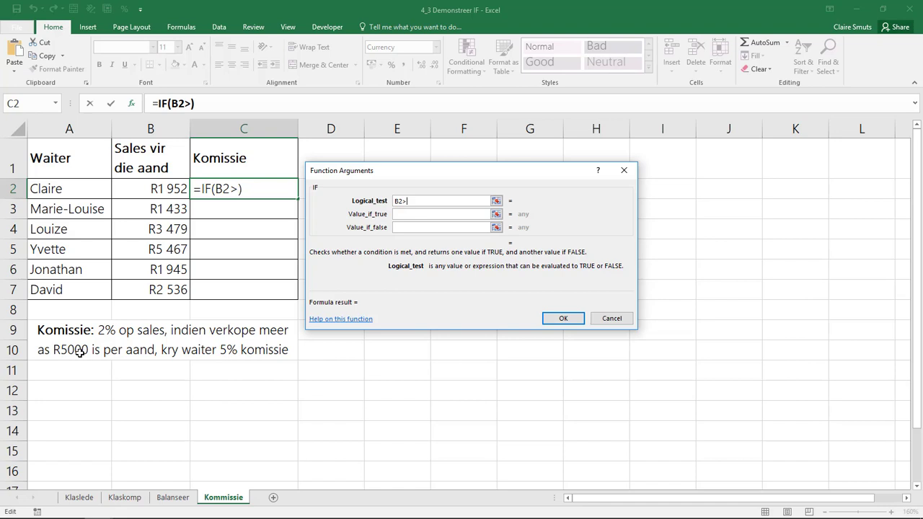
{"action": "type", "text": "5000"}
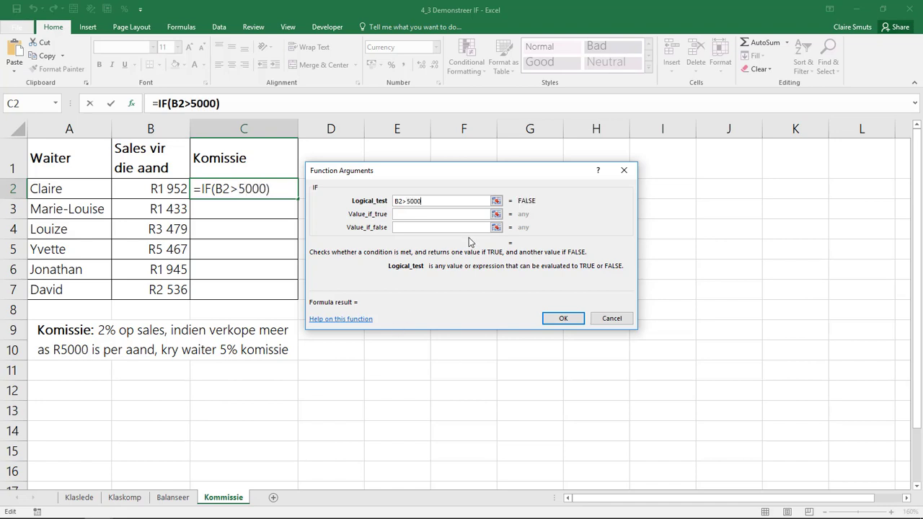
Set the IF formula's value if true to 5% of sales, B2*5/100
{"action": "left_click", "coordinate": [426, 215]}
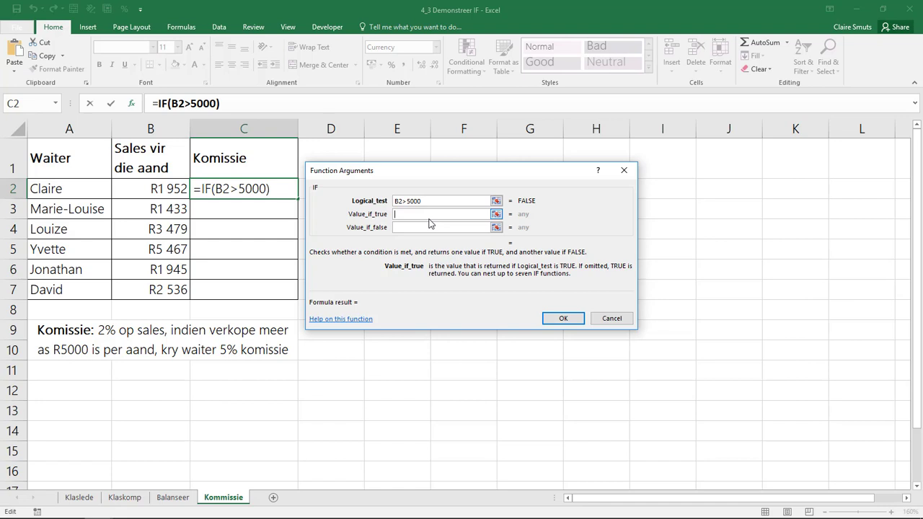
{"action": "left_click", "coordinate": [168, 191]}
{"action": "type", "text": "*"}
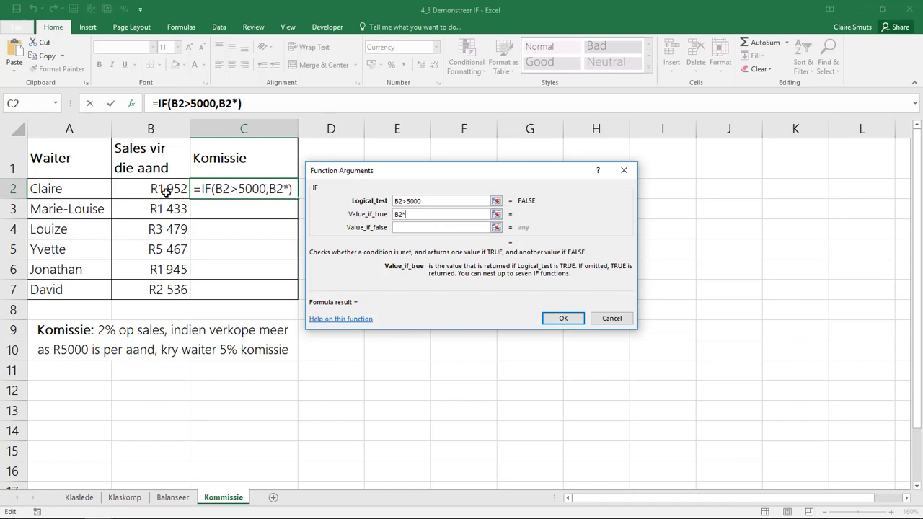
{"action": "type", "text": "5/100"}
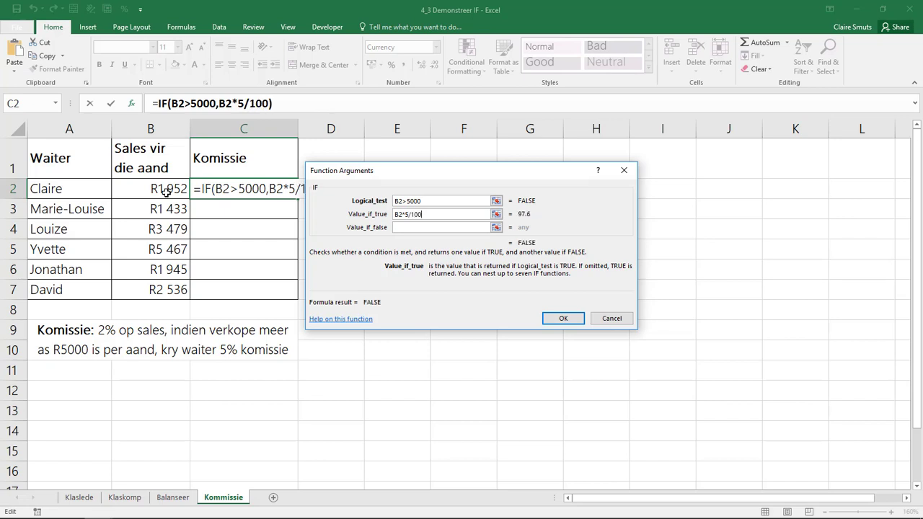
Set the value if false to B2*2/100 and copy the finished commission formula from C2 down to C7
{"action": "left_click", "coordinate": [423, 228]}
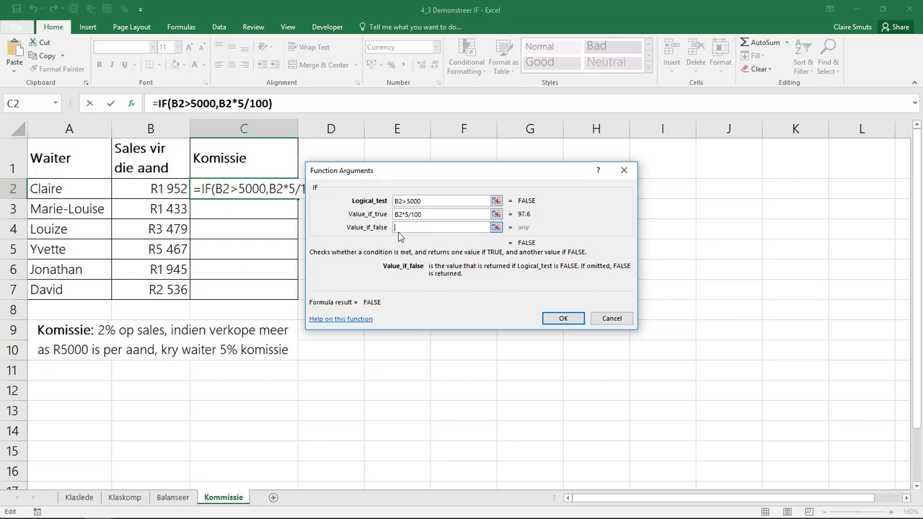
{"action": "left_click", "coordinate": [171, 189]}
{"action": "type", "text": "*"}
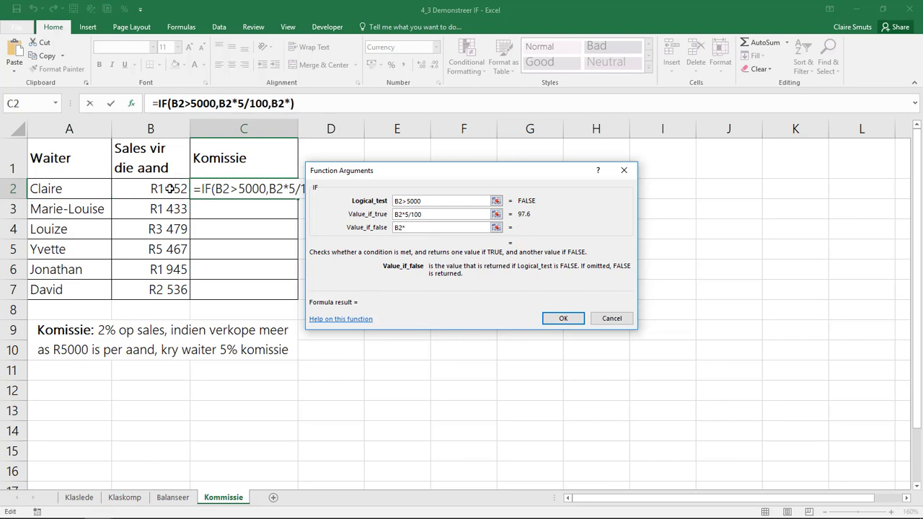
{"action": "type", "text": "2/100"}
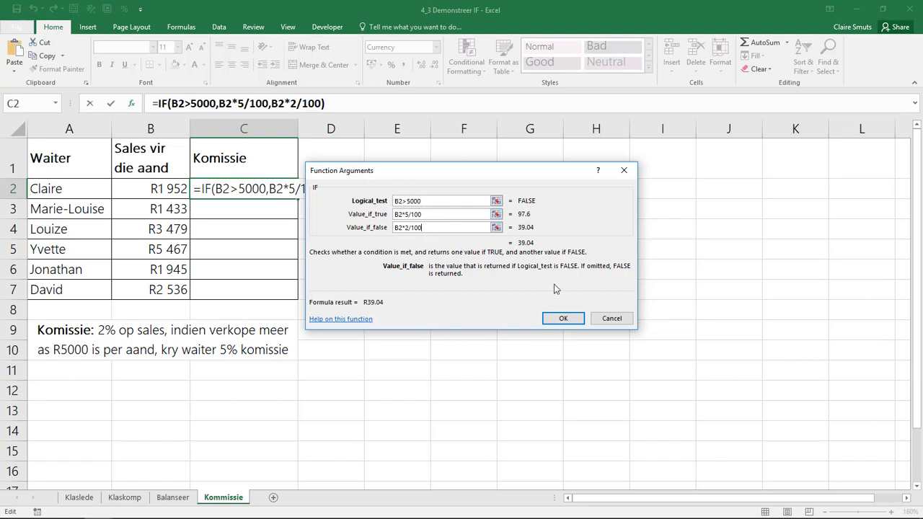
{"action": "left_click", "coordinate": [562, 318]}
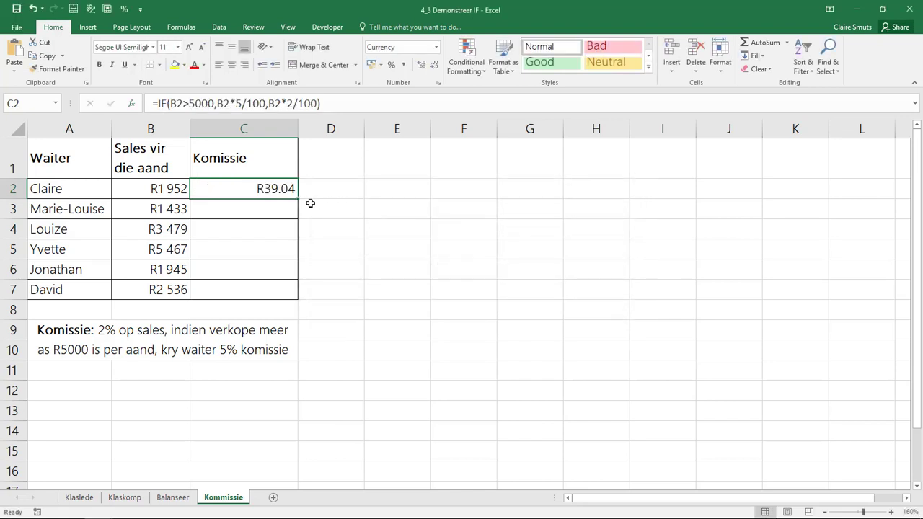
{"action": "left_click_drag", "start_coordinate": [297, 199], "coordinate": [302, 262]}
{"action": "left_click_drag", "start_coordinate": [304, 298], "coordinate": [304, 298]}
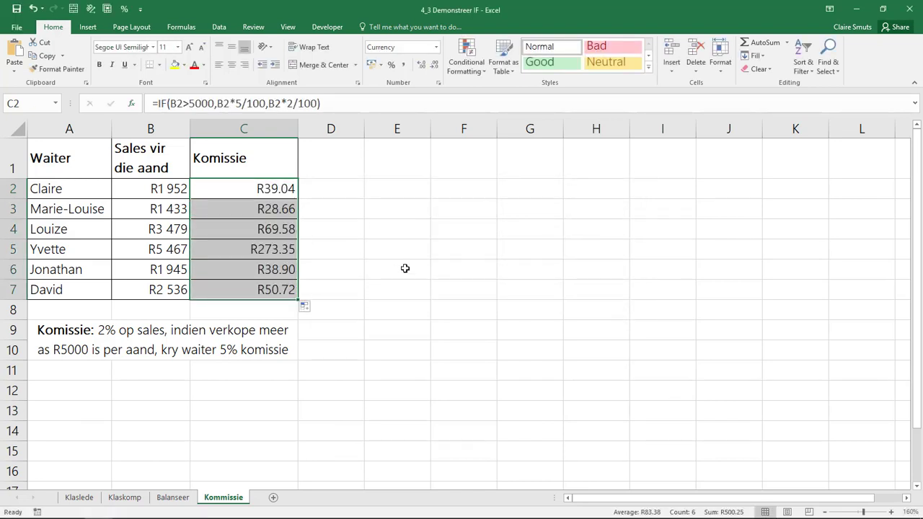
Change the sales figure in B6 to 5201 to test the 5% commission
{"action": "left_click", "coordinate": [167, 271]}
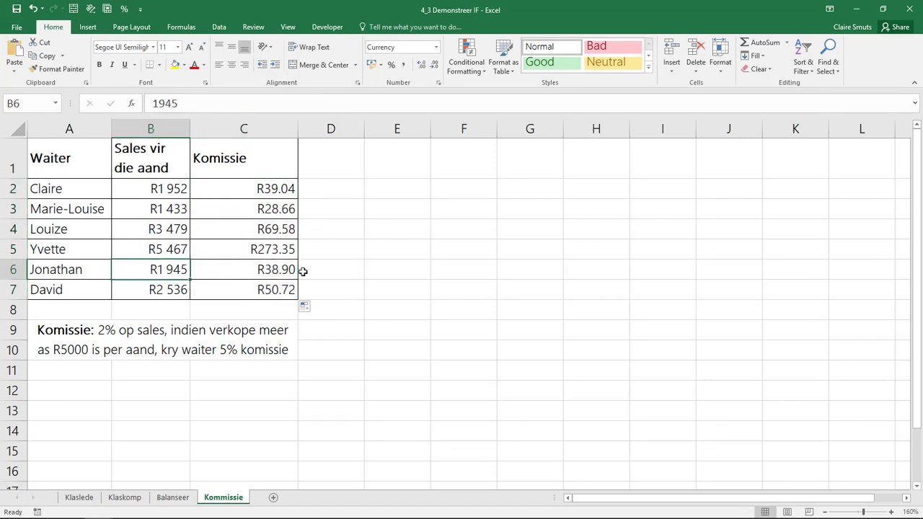
{"action": "type", "text": "520"}
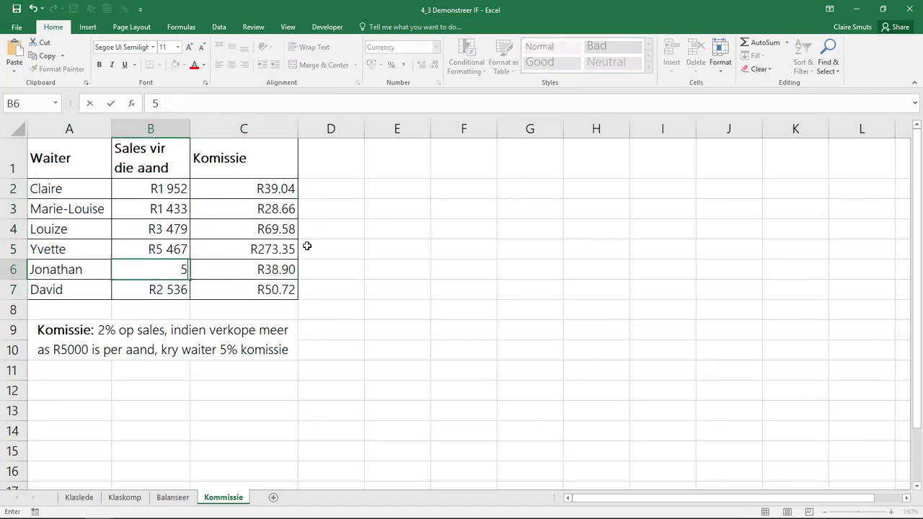
{"action": "type", "text": "1"}
{"action": "key", "text": "Return"}
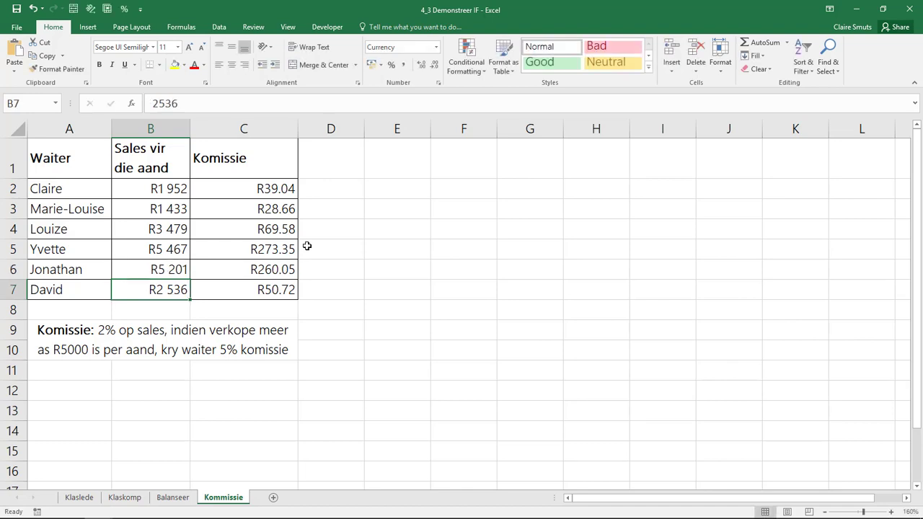
{"action": "key", "text": "Up"}
{"action": "key", "text": "Right"}
{"action": "key", "text": "Left"}
{"action": "key", "text": "Down"}
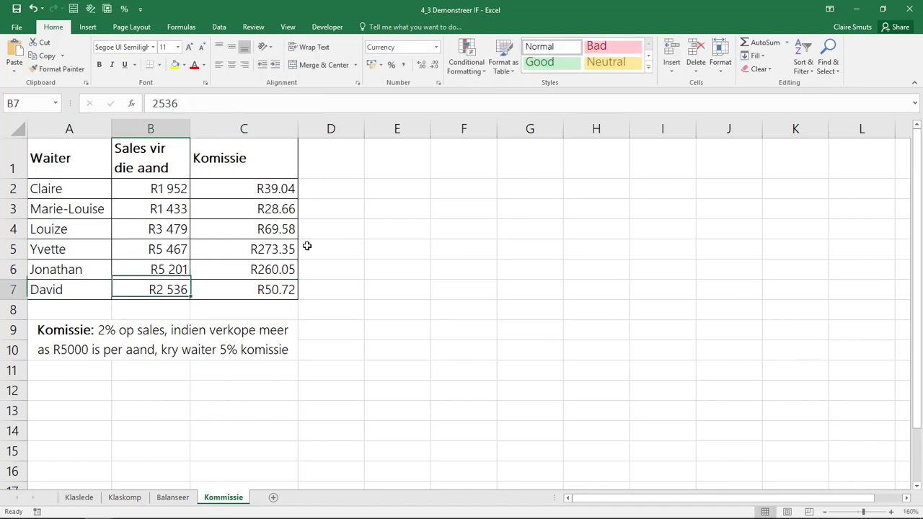
Set the sales figure in B6 to exactly 5000 to test the boundary of the condition
{"action": "key", "text": "Up"}
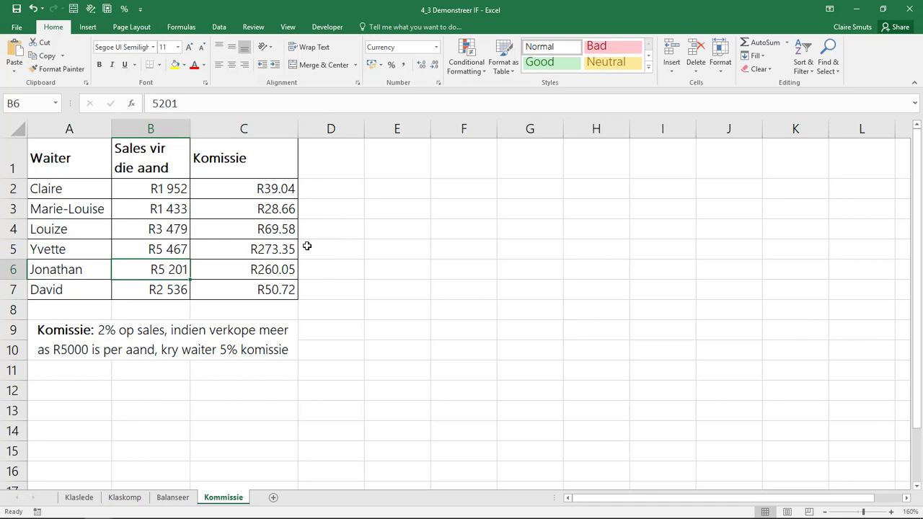
{"action": "type", "text": "5000"}
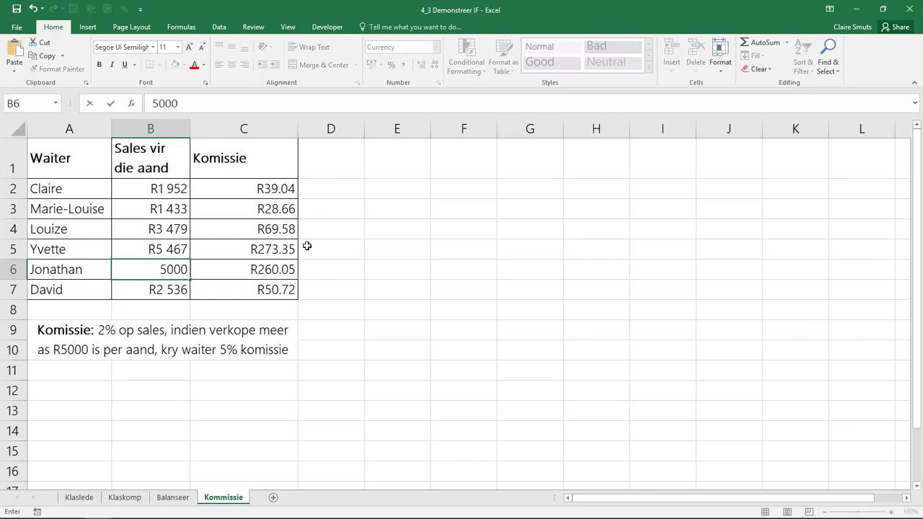
{"action": "key", "text": "Return"}
Edit the sales figure in B6 to 5001 by replacing its last digit
{"action": "key", "text": "Up"}
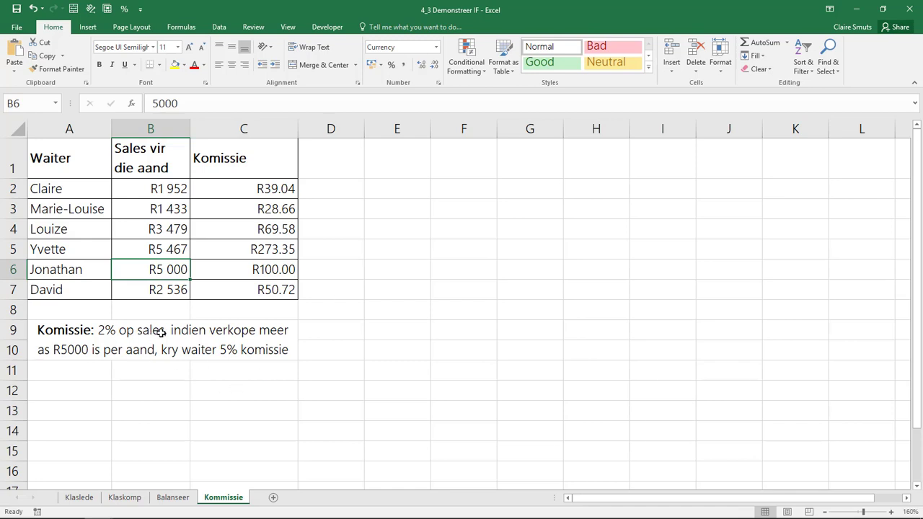
{"action": "left_click", "coordinate": [184, 102]}
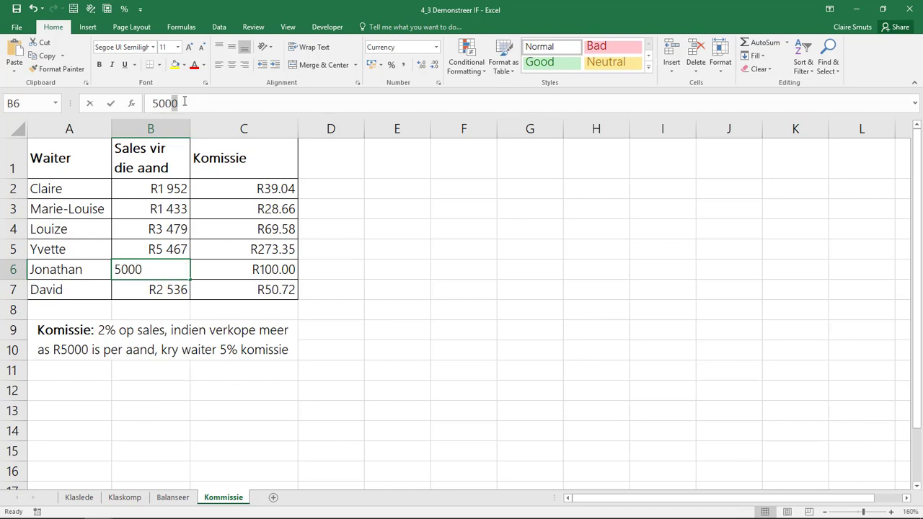
{"action": "type", "text": "1"}
{"action": "key", "text": "Return"}
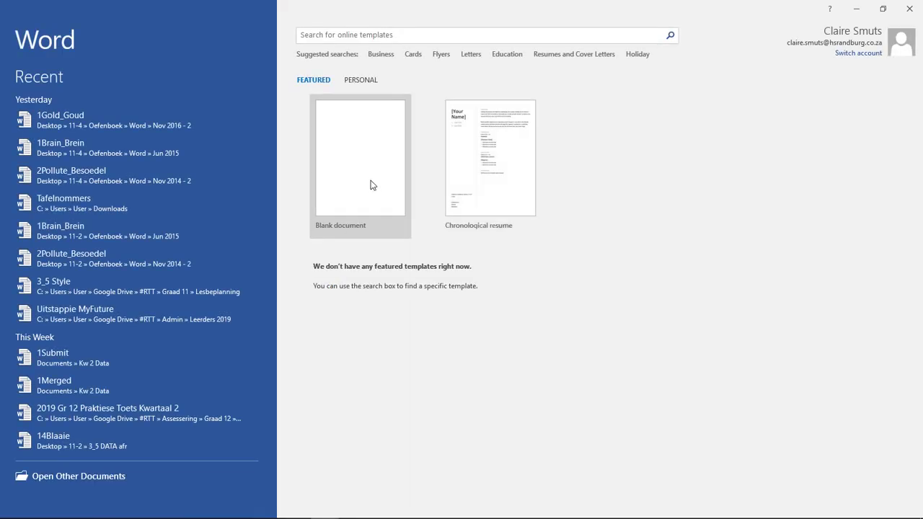
Switch to Word, create a blank document and enter the line "B2: Slaag", enlarging the view to 160%
{"action": "left_click", "coordinate": [370, 183]}
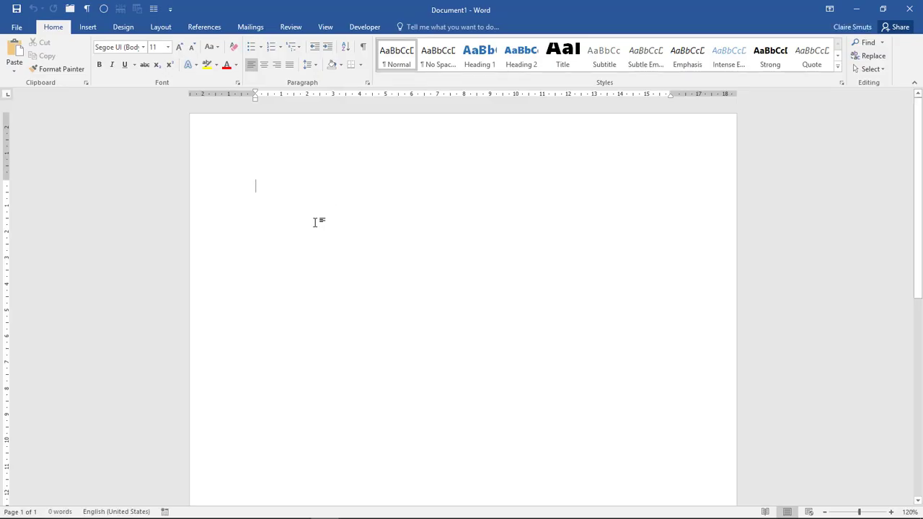
{"action": "type", "text": "A2"}
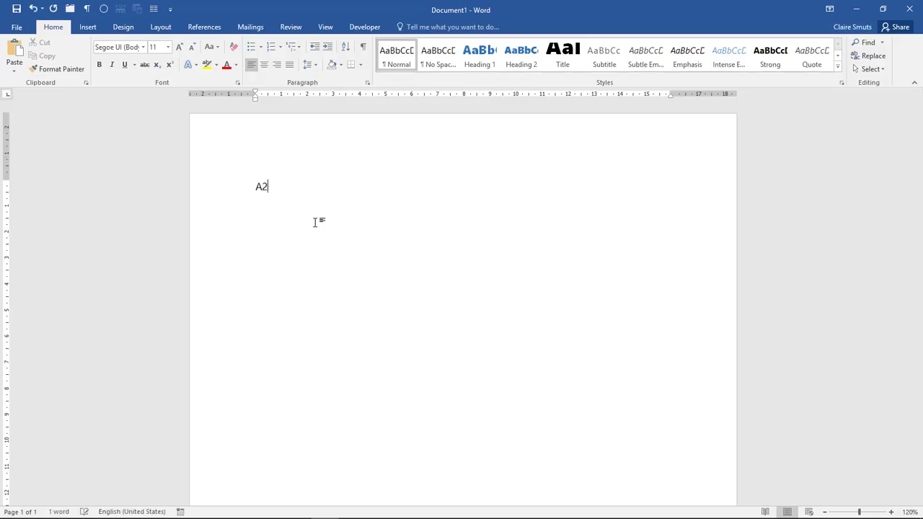
{"action": "key", "text": "ctrl+z"}
{"action": "key", "text": "ctrl+z"}
{"action": "type", "text": "B2:"}
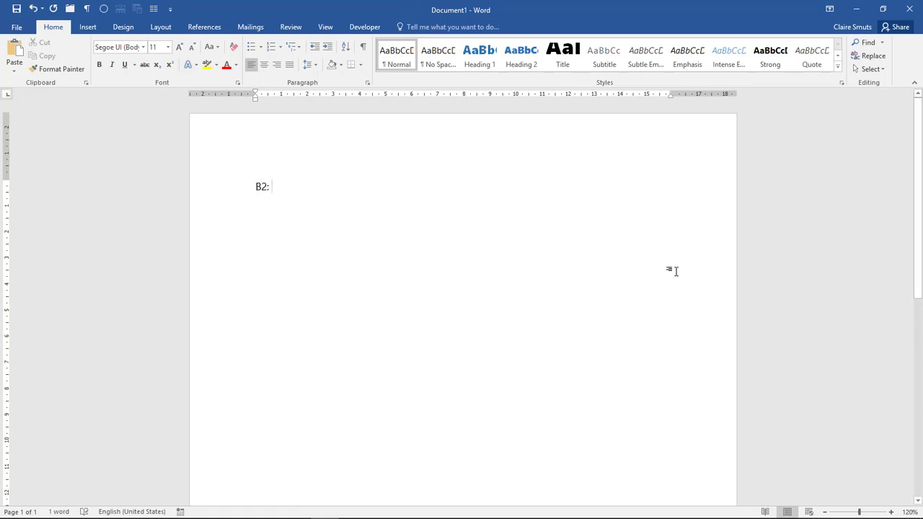
{"action": "left_click", "coordinate": [891, 512]}
{"action": "left_click", "coordinate": [891, 512]}
{"action": "left_click", "coordinate": [891, 512]}
{"action": "left_click", "coordinate": [891, 512]}
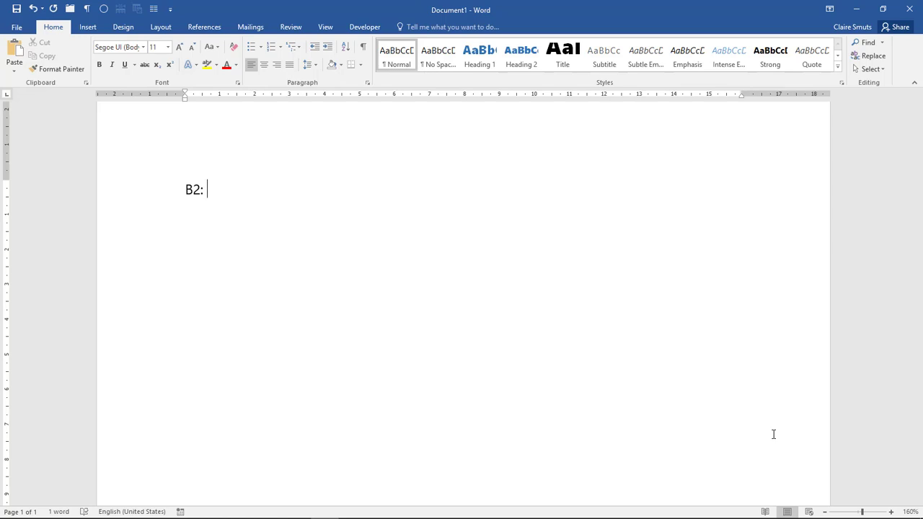
{"action": "type", "text": "Slaag"}
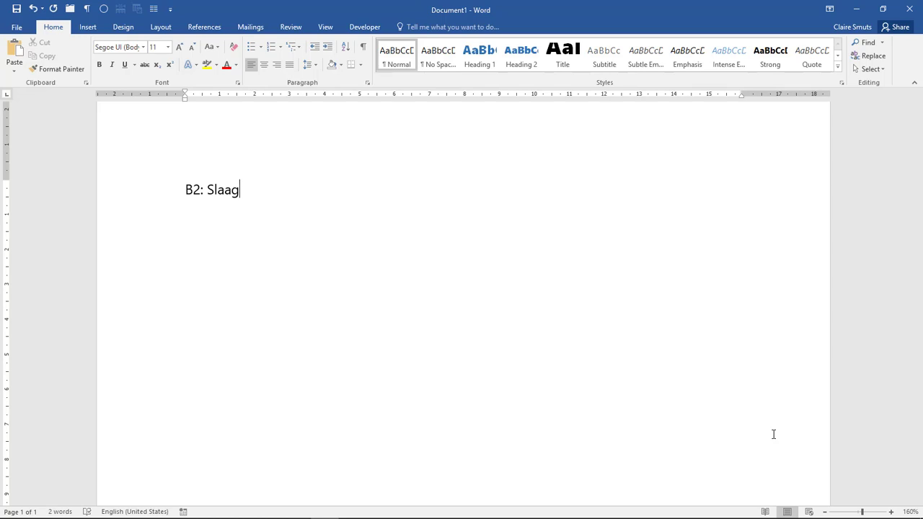
Add the labels "B3:" and "B4:" on separate lines below the B2 line, followed by an empty line
{"action": "key", "text": "Return"}
{"action": "left_click", "coordinate": [294, 209]}
{"action": "type", "text": "B"}
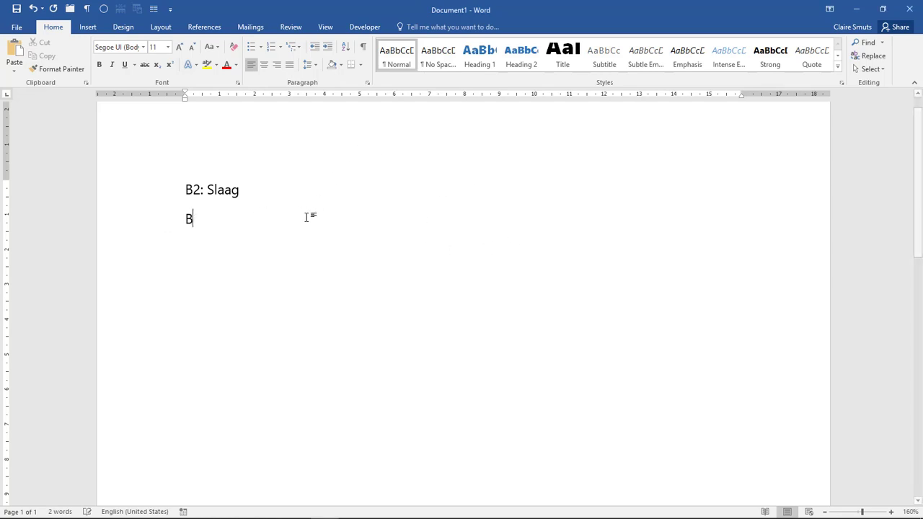
{"action": "type", "text": "3:"}
{"action": "key", "text": "Return"}
{"action": "type", "text": "BN"}
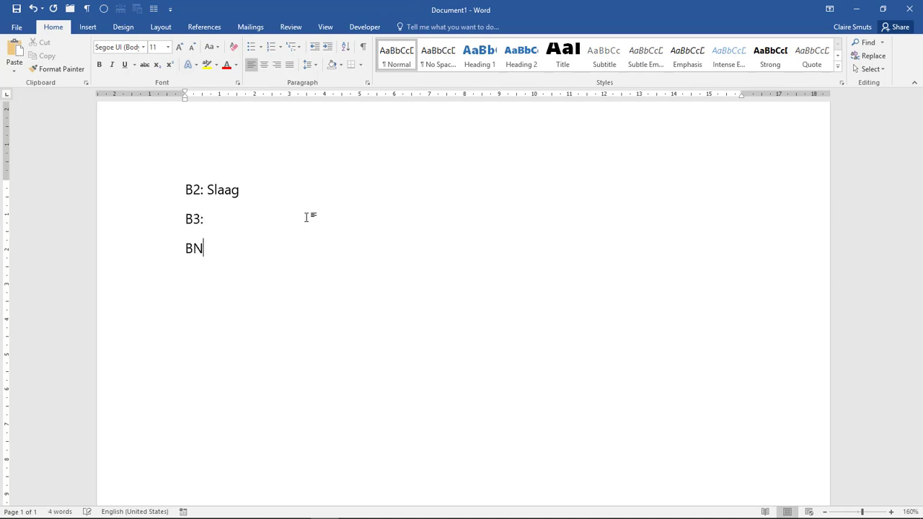
{"action": "key", "text": "BackSpace"}
{"action": "type", "text": "4:"}
{"action": "key", "text": "Return"}
{"action": "key", "text": "Return"}
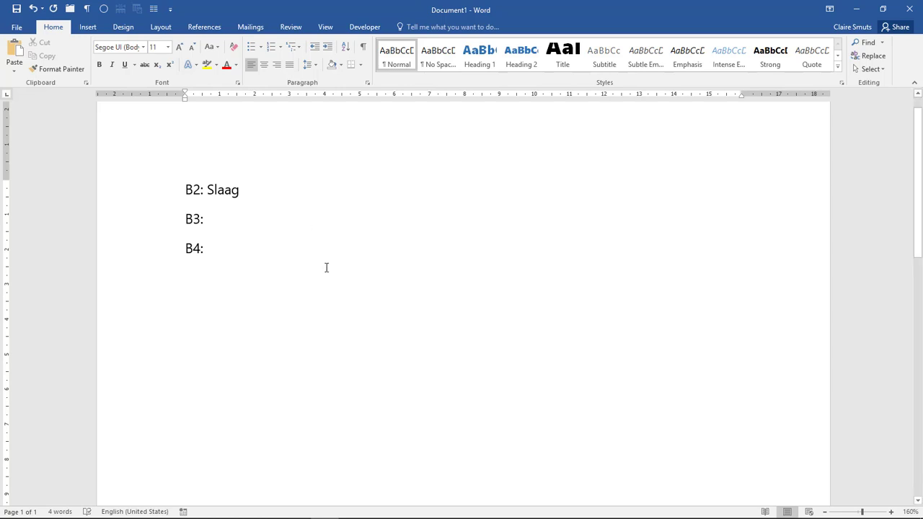
List the comparison operators >, <, >=, <=, = and <> on separate lines below the labels
{"action": "scroll", "coordinate": [326, 267], "scroll_direction": "up", "scroll_amount": 1}
{"action": "scroll", "coordinate": [327, 268], "scroll_direction": "down", "scroll_amount": 5}
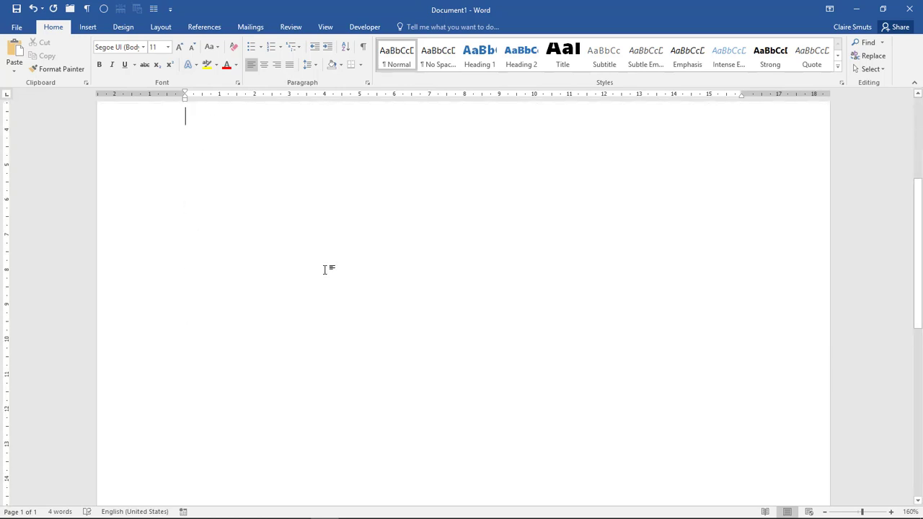
{"action": "type", "text": ">"}
{"action": "key", "text": "Return"}
{"action": "type", "text": "<"}
{"action": "key", "text": "Return"}
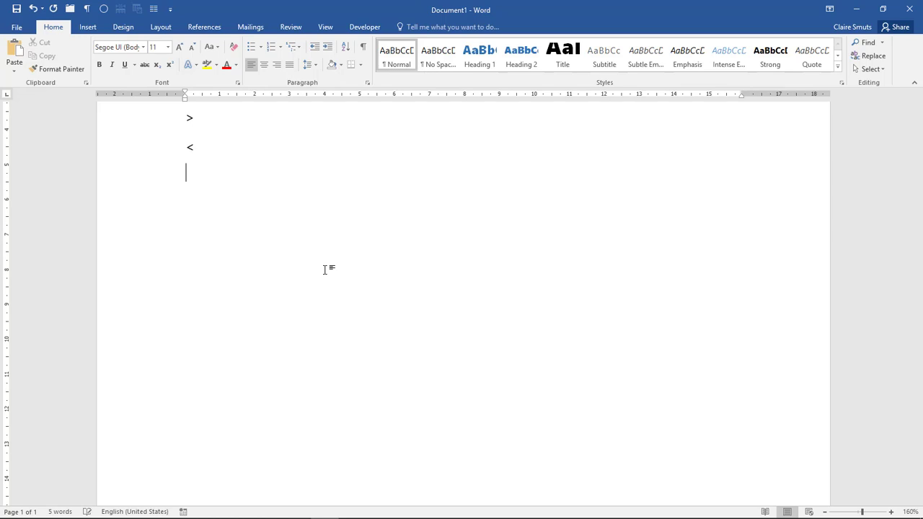
{"action": "type", "text": "> ="}
{"action": "key", "text": "Return"}
{"action": "type", "text": "< ="}
{"action": "key", "text": "Return"}
{"action": "type", "text": "="}
{"action": "key", "text": "Return"}
{"action": "type", "text": "<>"}
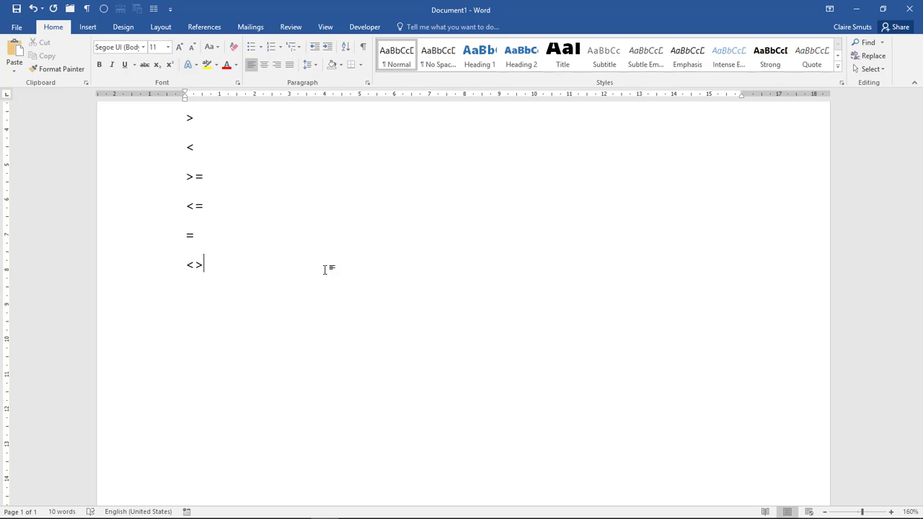
Add an empty pair of double quotation marks on a line below the operators and select it together with the "<>" line
{"action": "key", "text": "Return"}
{"action": "type", "text": "\"\""}
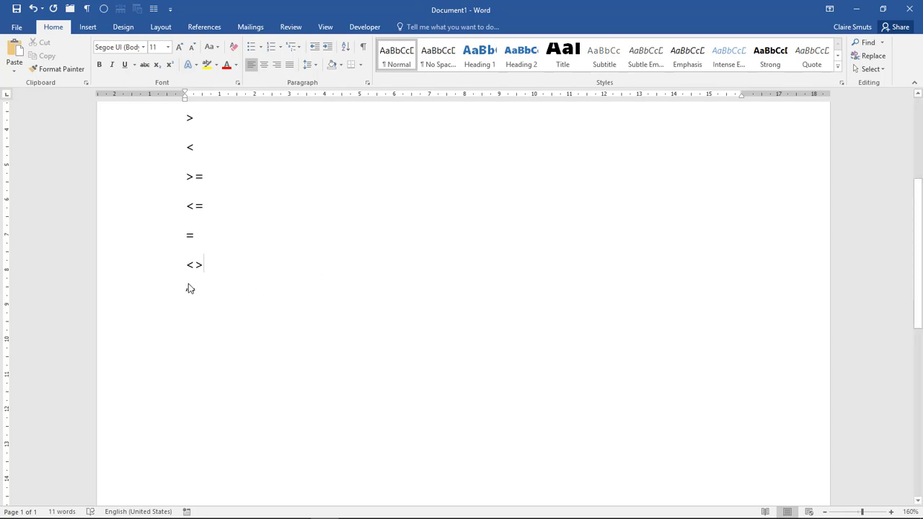
{"action": "left_click", "coordinate": [159, 281]}
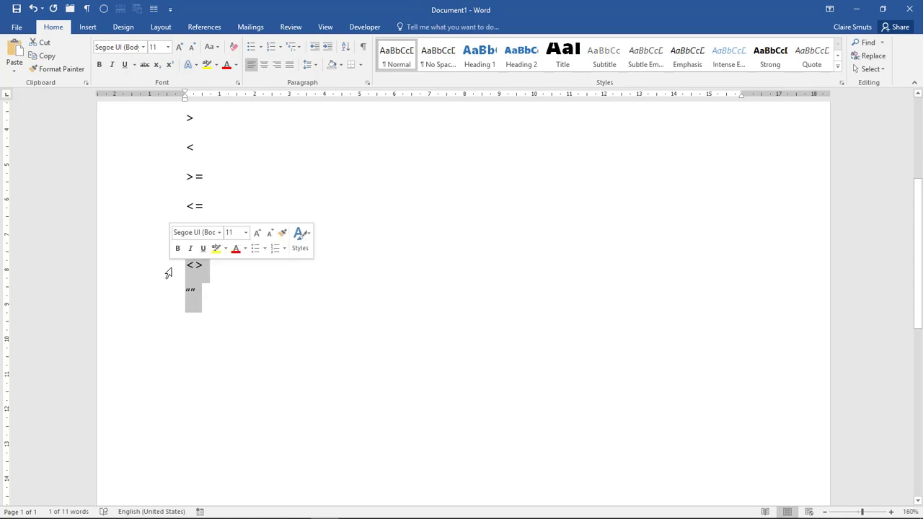
Remove the "<>" and quotation-mark lines and expand the "=" line into the text condition A3=""
{"action": "key", "text": "BackSpace"}
{"action": "key", "text": "BackSpace"}
{"action": "type", "text": "\"\""}
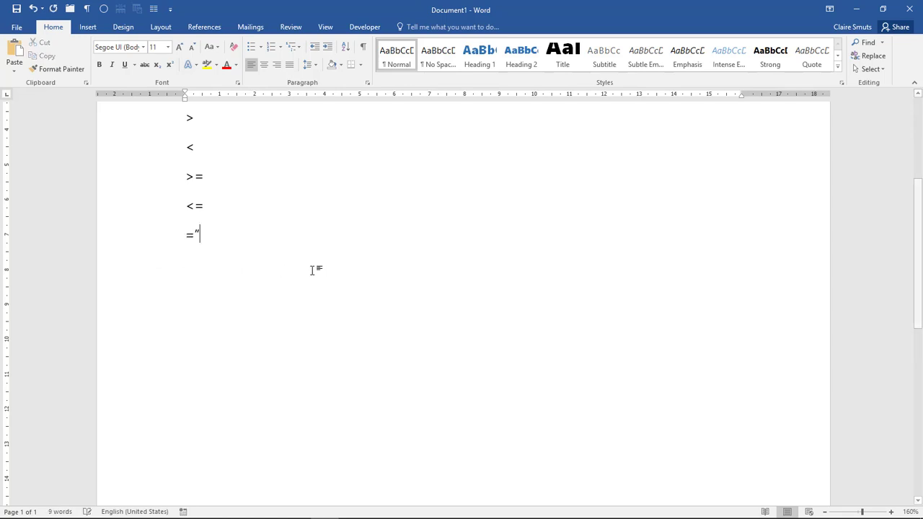
{"action": "key", "text": "Left"}
{"action": "key", "text": "Left"}
{"action": "key", "text": "Left"}
{"action": "type", "text": "A3"}
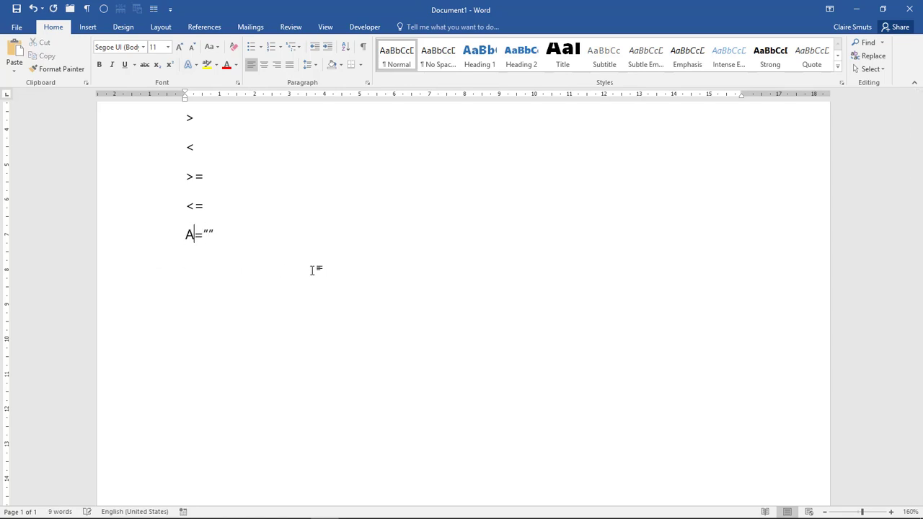
Delete the whole A3="" condition from the last line of the operator list
{"action": "key", "text": "Right"}
{"action": "key", "text": "Right"}
{"action": "key", "text": "Right"}
{"action": "key", "text": "BackSpace"}
{"action": "key", "text": "BackSpace"}
{"action": "key", "text": "BackSpace"}
{"action": "key", "text": "BackSpace"}
{"action": "key", "text": "BackSpace"}
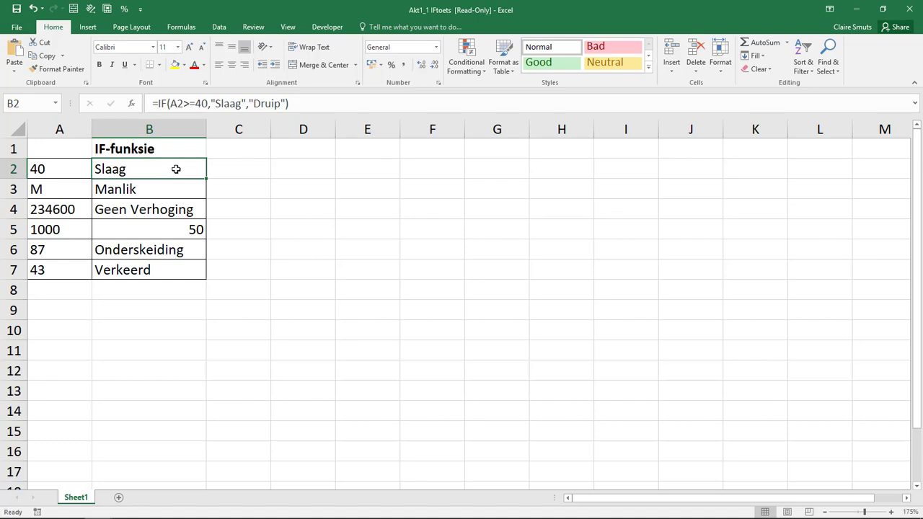
In Excel's Akt1_1 IFtoets workbook, examine the IF formulas in B3, B4 and B5, highlighting B4's condition and the false values of B4 and B5
{"action": "left_click", "coordinate": [176, 192]}
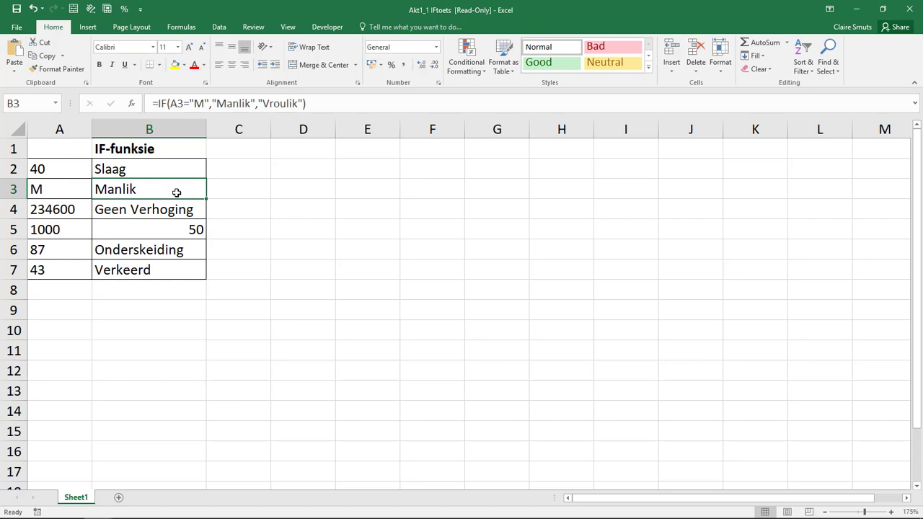
{"action": "left_click", "coordinate": [181, 212]}
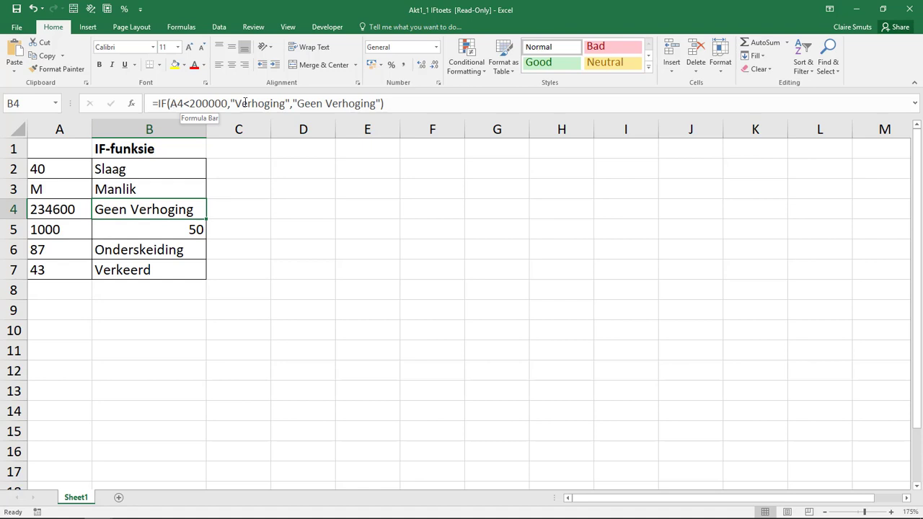
{"action": "left_click", "coordinate": [170, 103]}
{"action": "left_click_drag", "start_coordinate": [171, 103], "coordinate": [228, 103]}
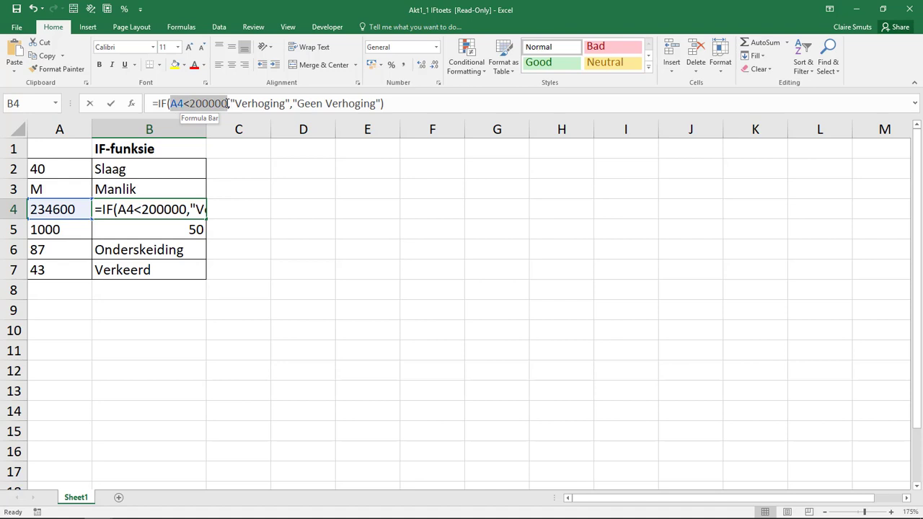
{"action": "left_click_drag", "start_coordinate": [228, 104], "coordinate": [228, 103]}
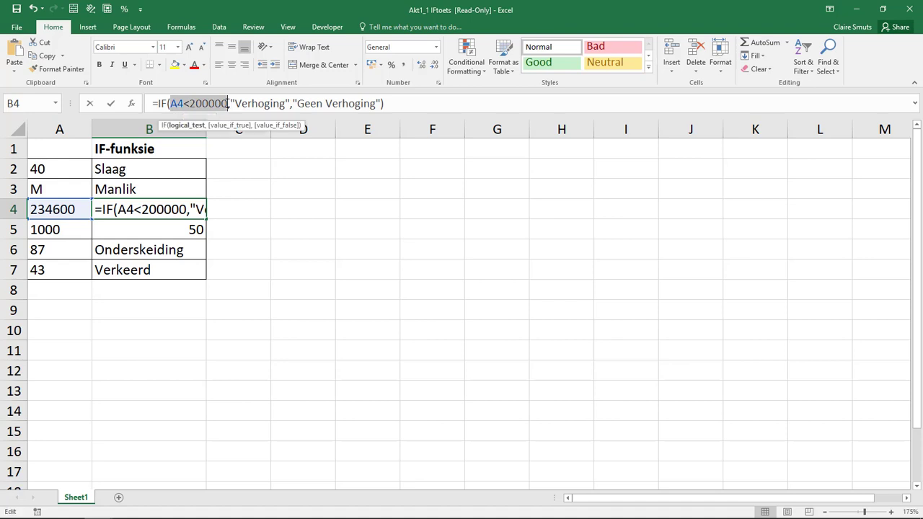
{"action": "left_click_drag", "start_coordinate": [294, 103], "coordinate": [382, 103]}
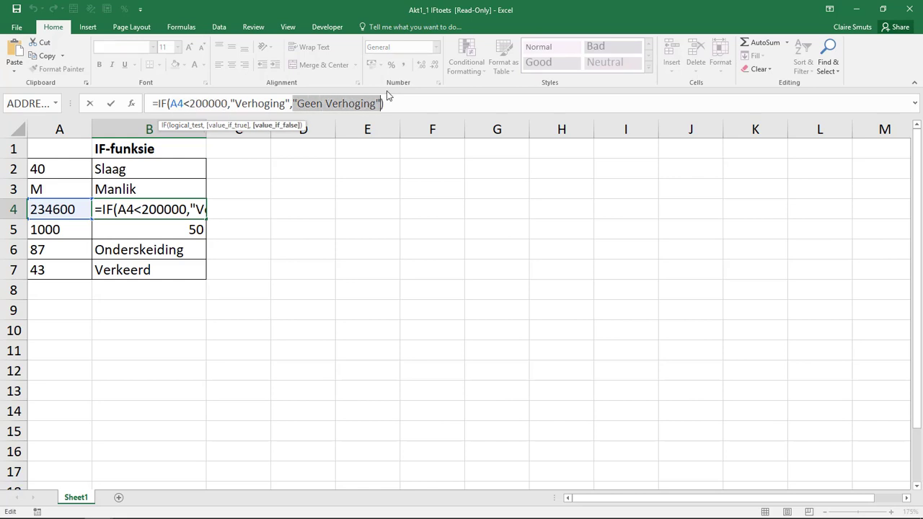
{"action": "key", "text": "Return"}
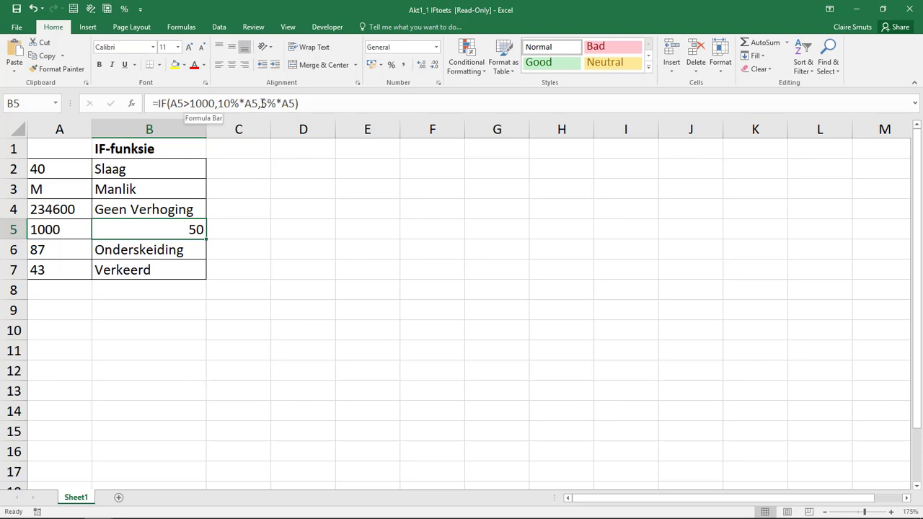
{"action": "left_click_drag", "start_coordinate": [260, 103], "coordinate": [298, 103]}
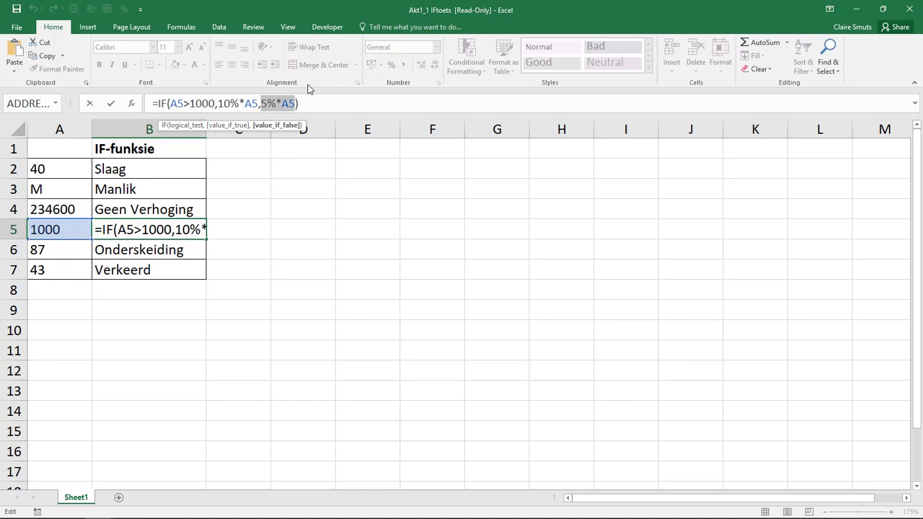
{"action": "key", "text": "Return"}
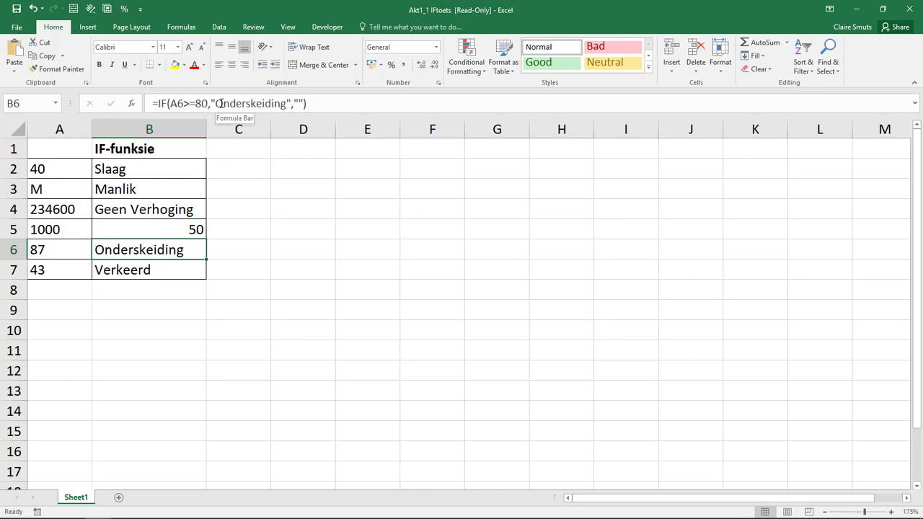
Examine the IF formula in B7, highlighting its condition A7<>50 and its true value "Verkeerd"
{"action": "left_click", "coordinate": [134, 275]}
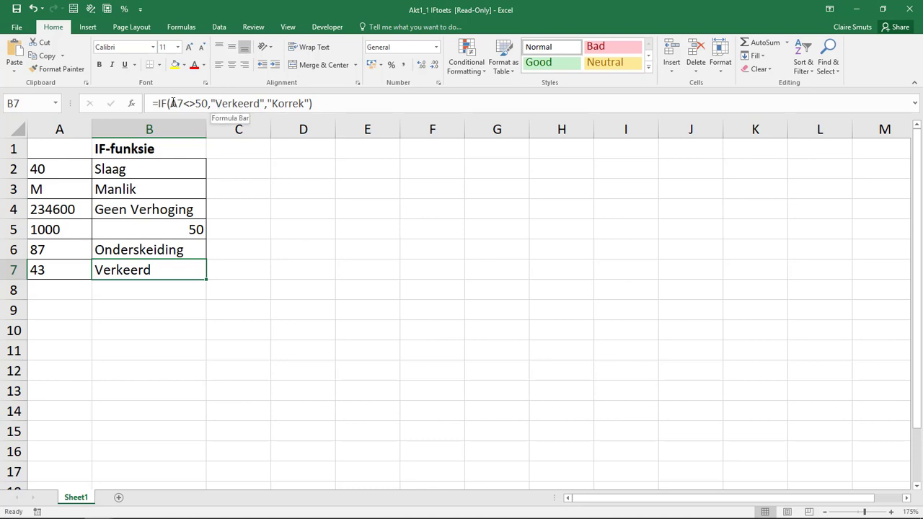
{"action": "left_click_drag", "start_coordinate": [171, 103], "coordinate": [208, 104]}
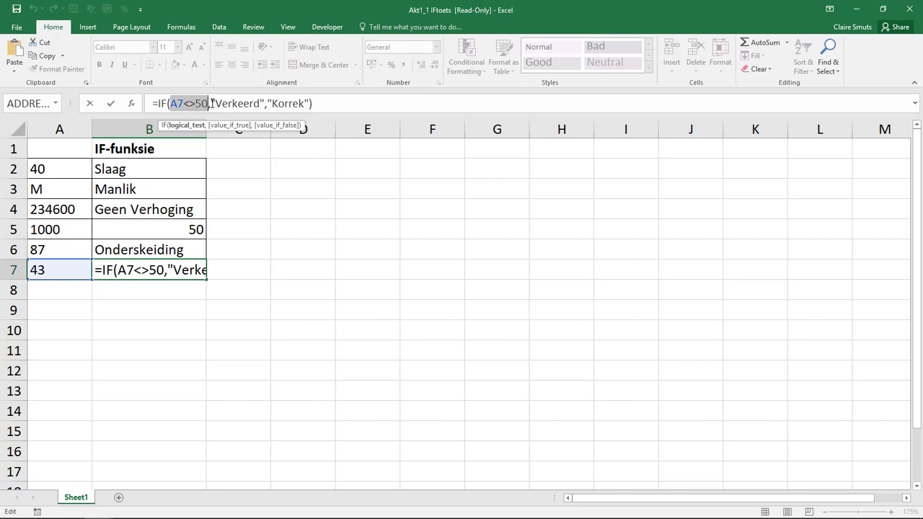
{"action": "left_click", "coordinate": [214, 103]}
{"action": "left_click_drag", "start_coordinate": [222, 103], "coordinate": [264, 103]}
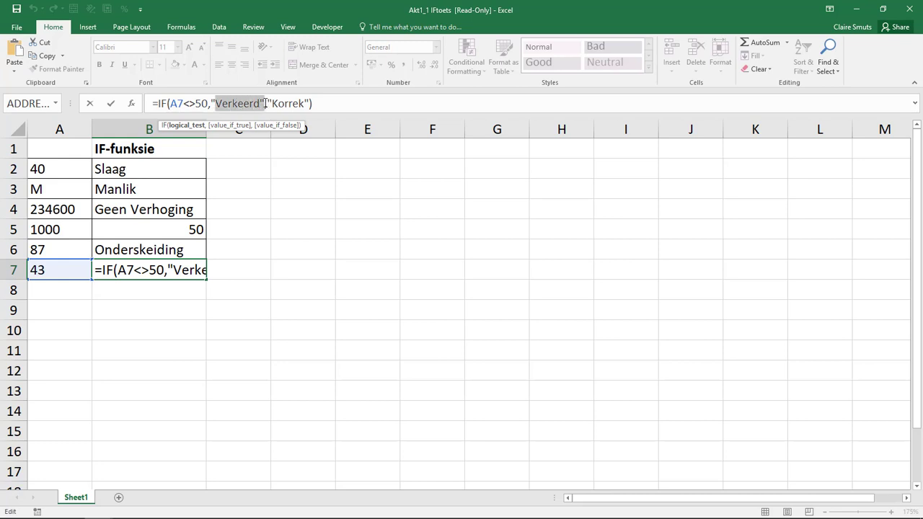
{"action": "left_click", "coordinate": [322, 103]}
{"action": "key", "text": "Return"}
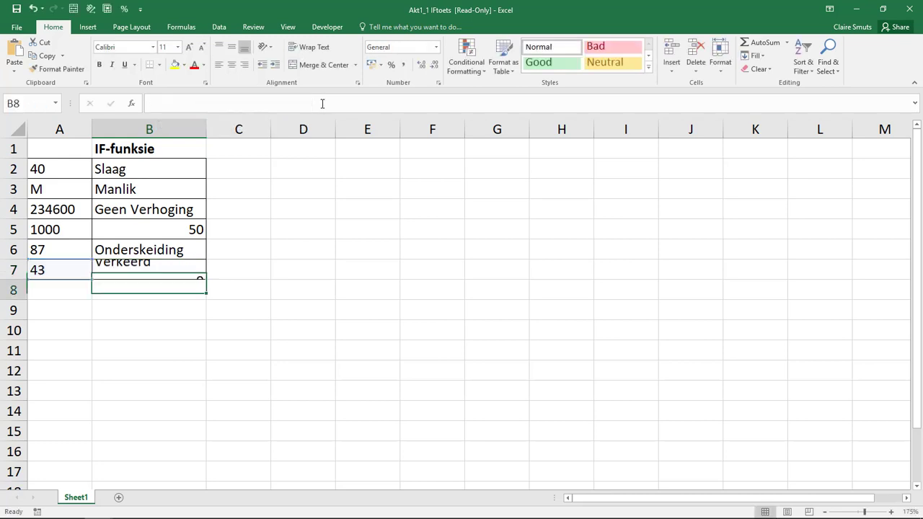